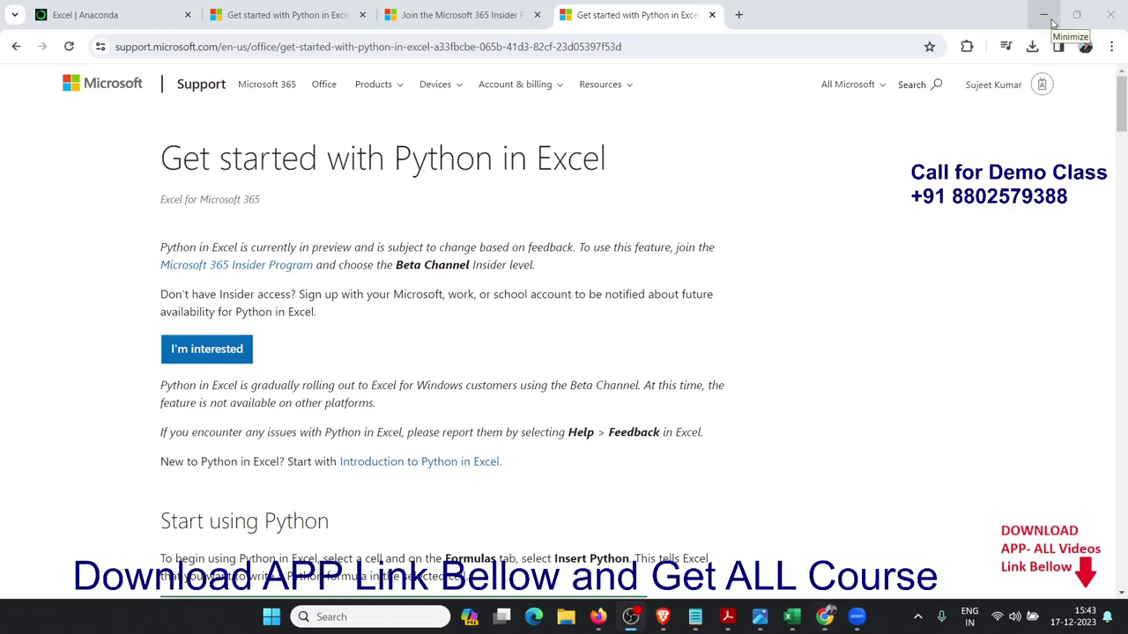
Step: Minimize Chrome and restore the Python in Excel guide, selecting its title, then switch to blank Book1
left_click(1045, 15)
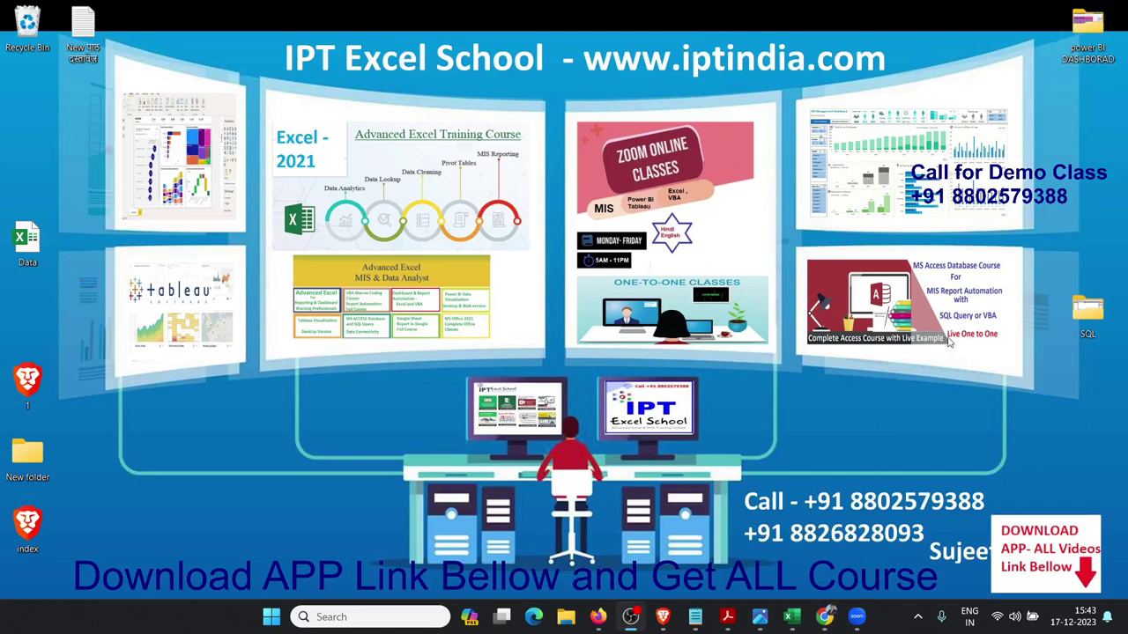
mouse_move(826, 619)
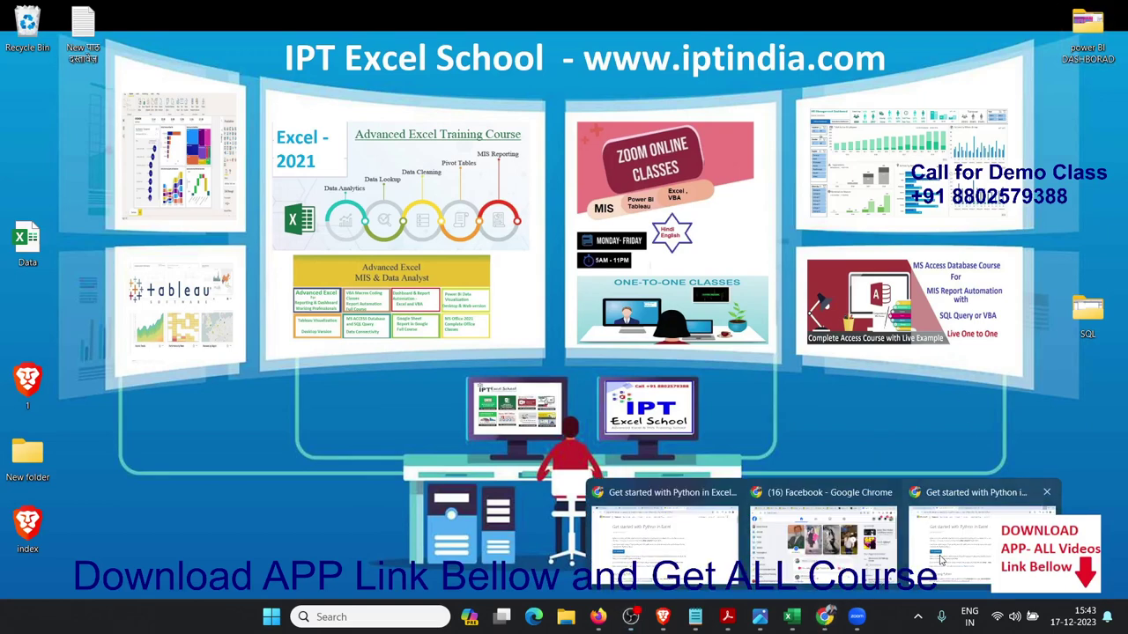
left_click(623, 482)
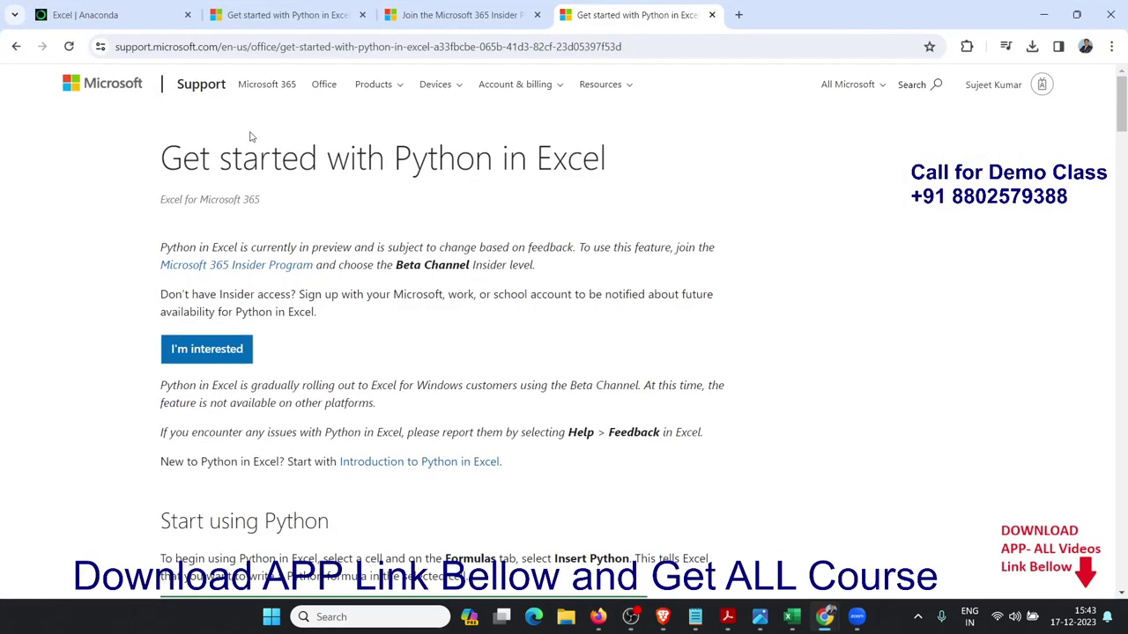
left_click_drag(298, 158, 647, 198)
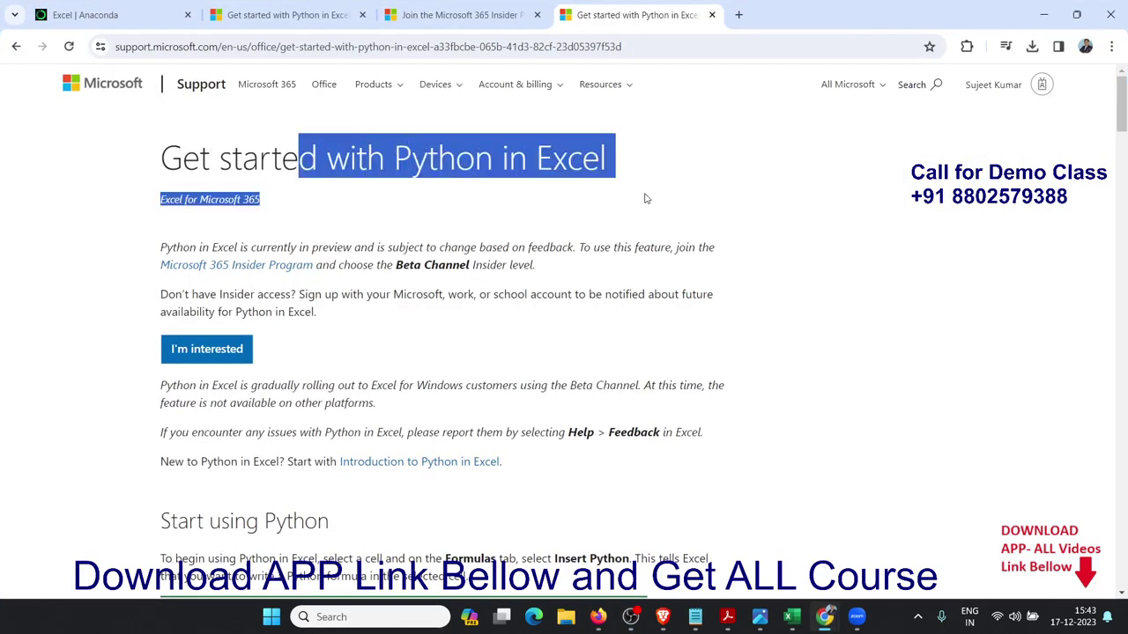
mouse_move(790, 619)
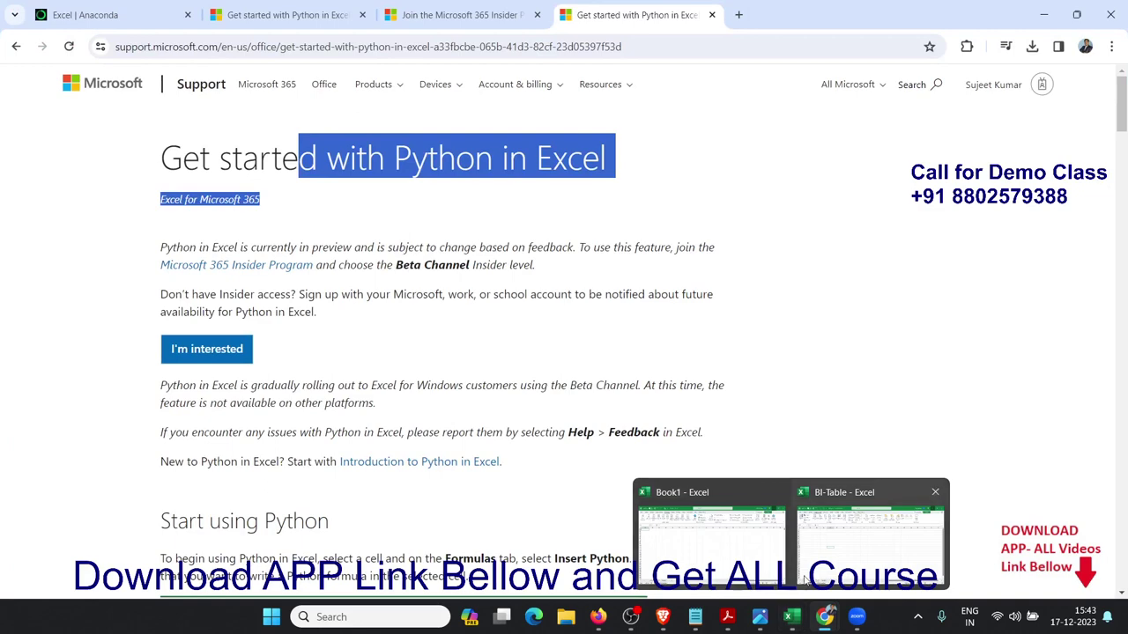
left_click(712, 542)
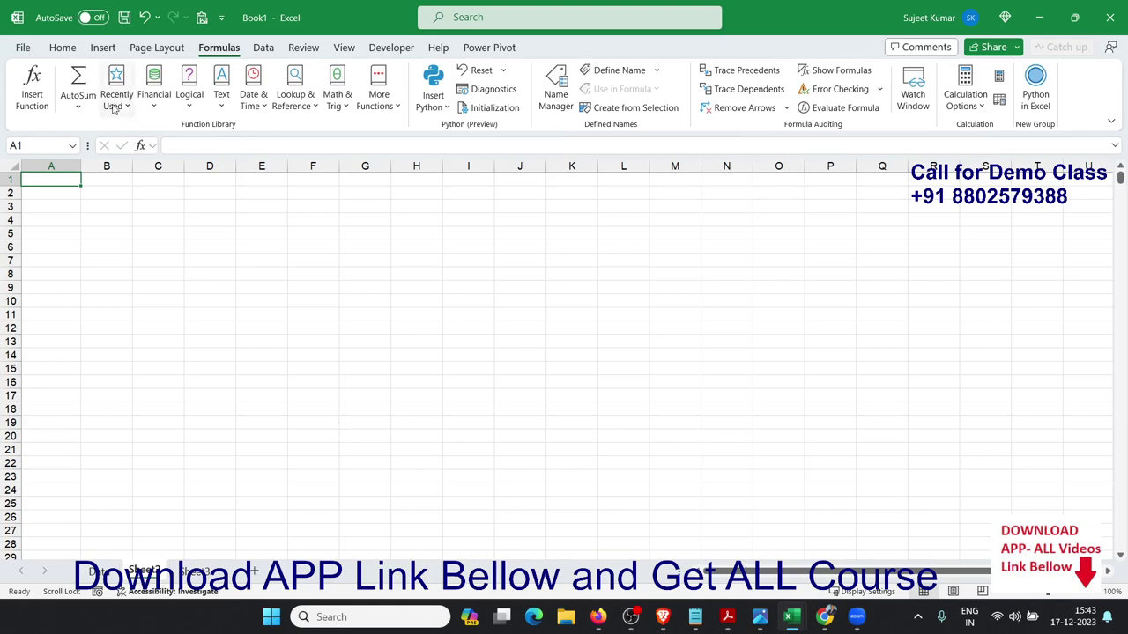
left_click(25, 48)
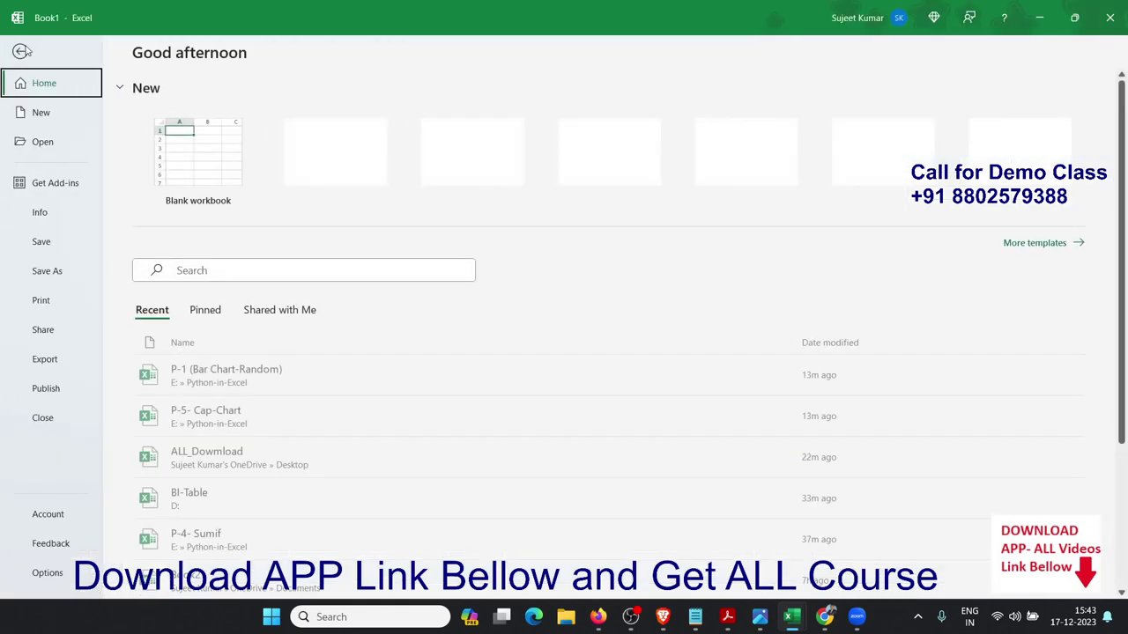
left_click(208, 377)
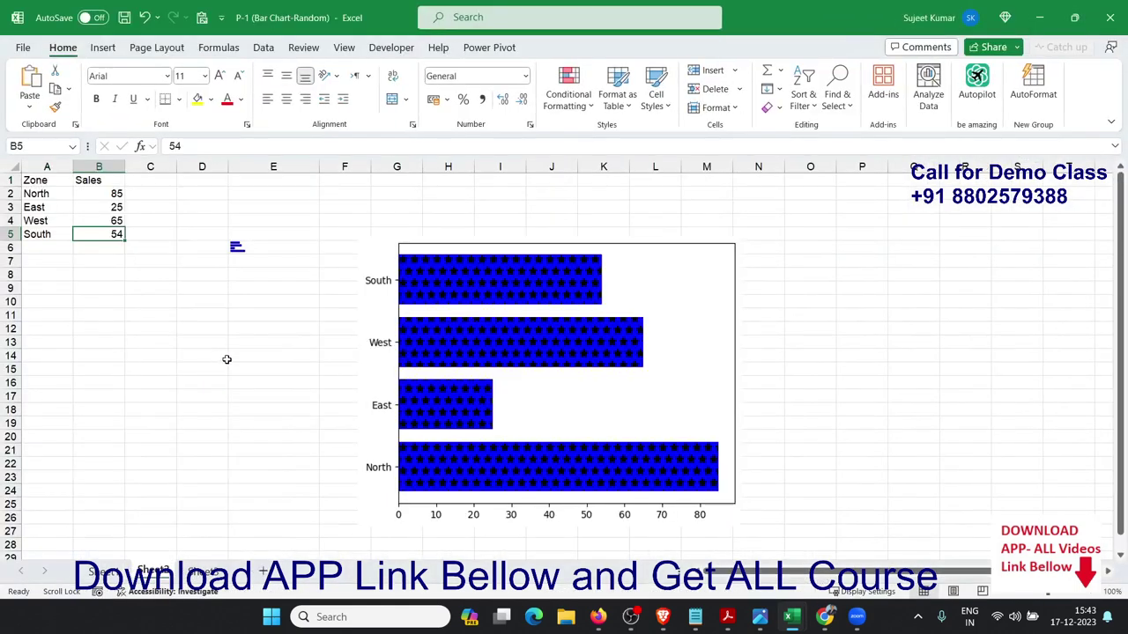
double_click(236, 248)
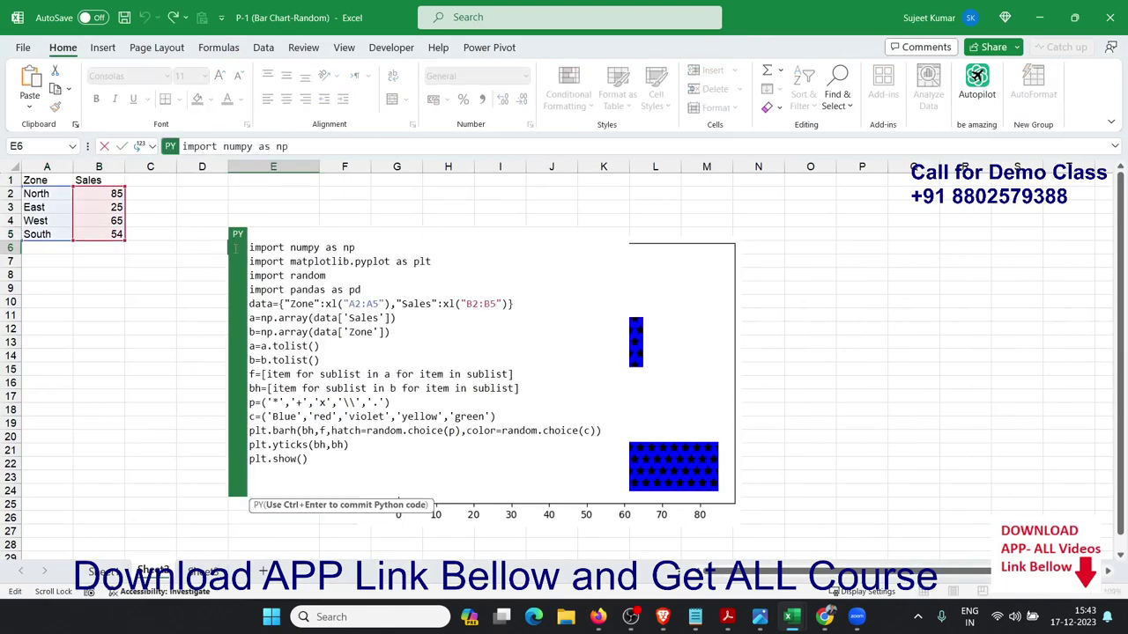
key("Escape")
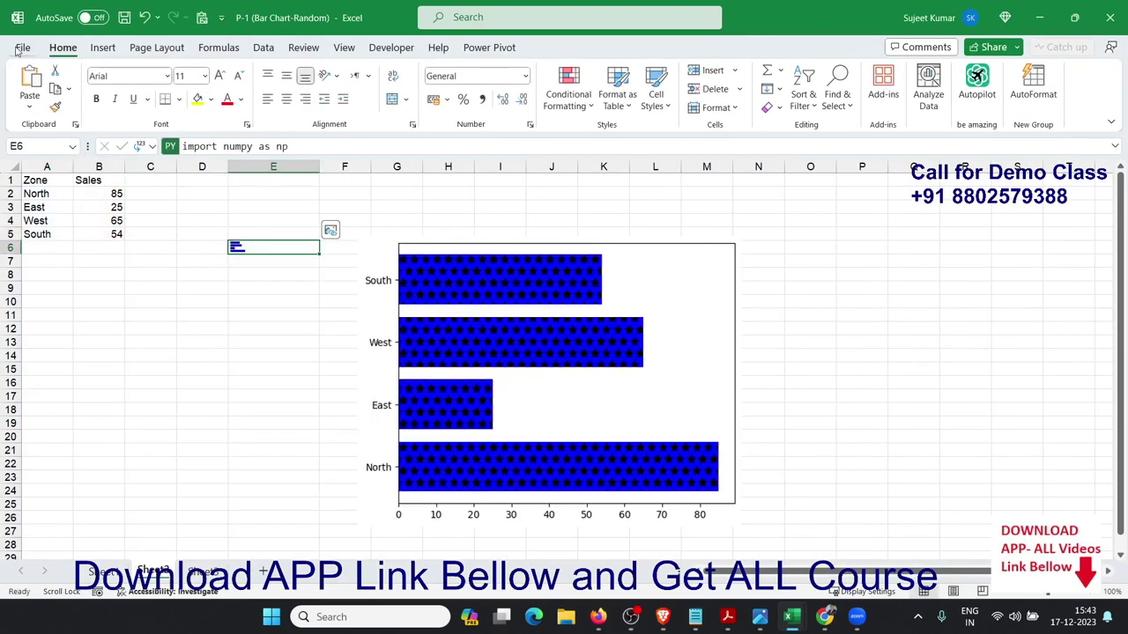
left_click(23, 47)
left_click(227, 409)
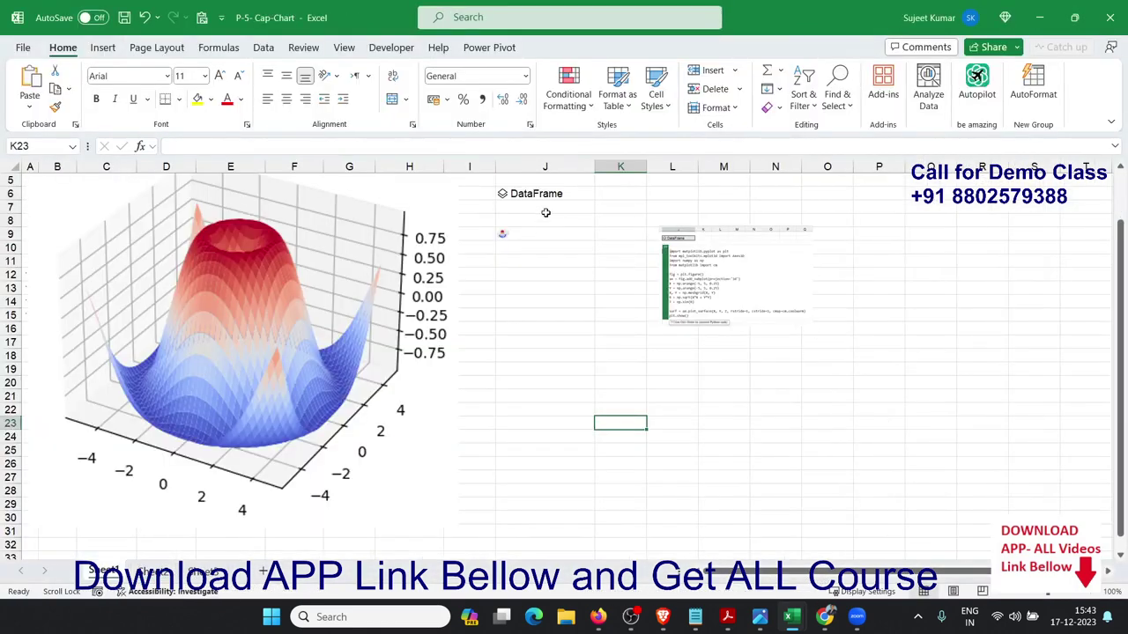
left_click(546, 192)
double_click(546, 192)
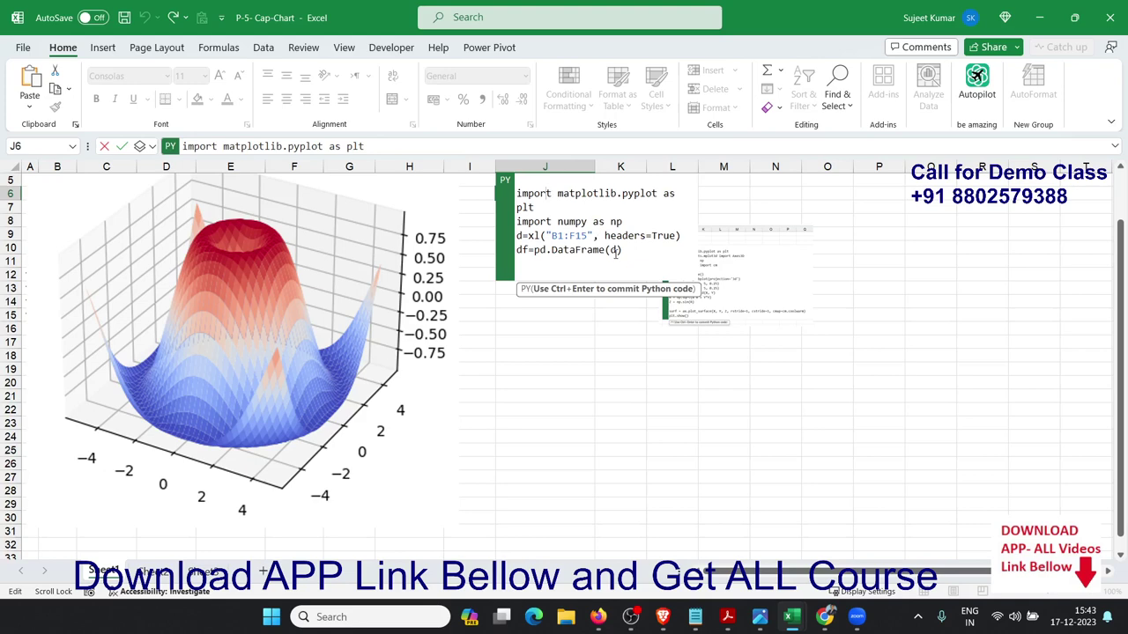
left_click_drag(616, 253, 508, 146)
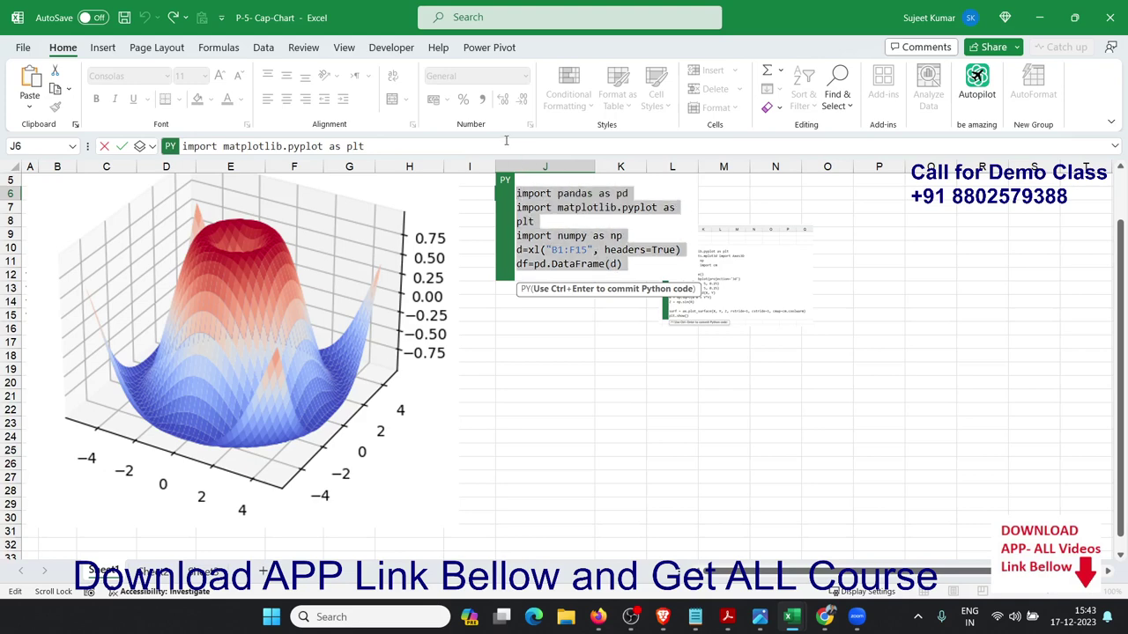
key("Escape")
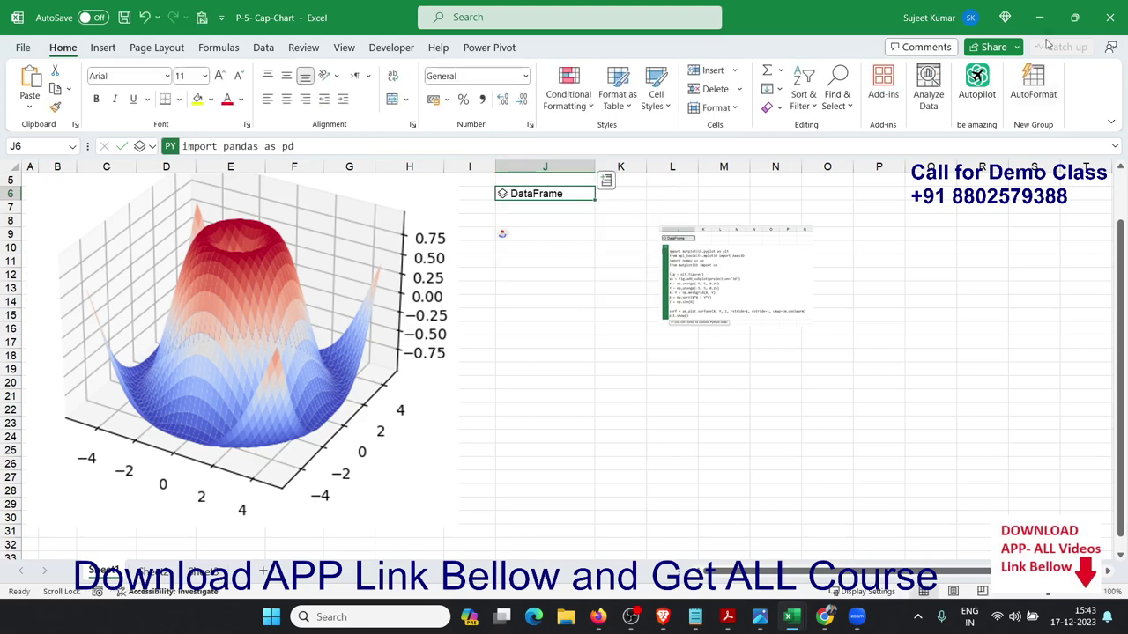
left_click(1110, 18)
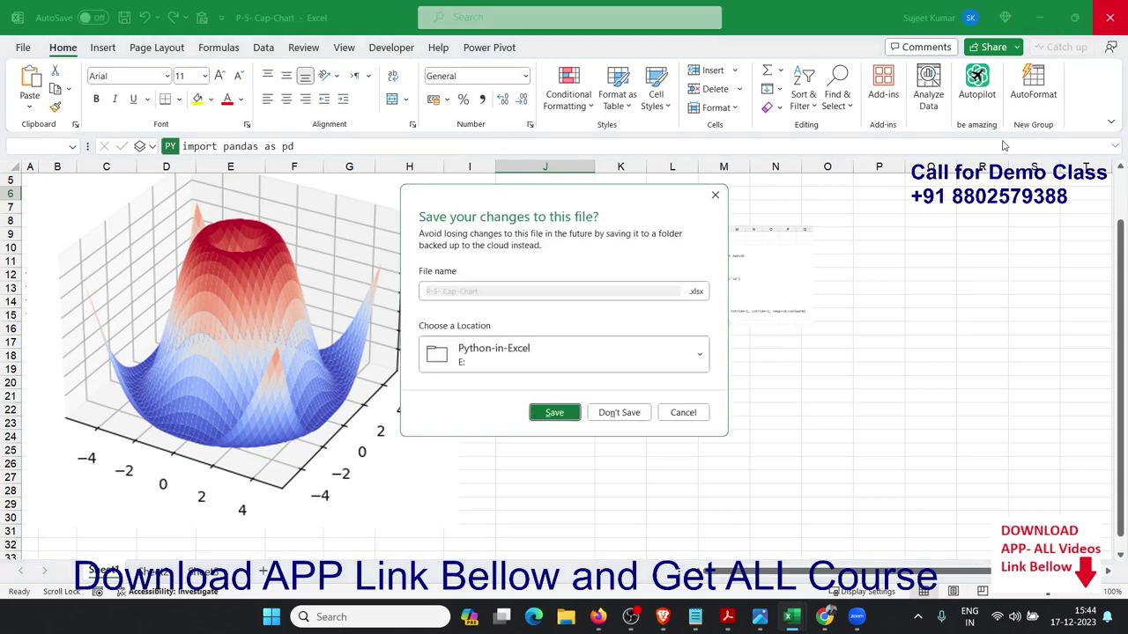
left_click(616, 414)
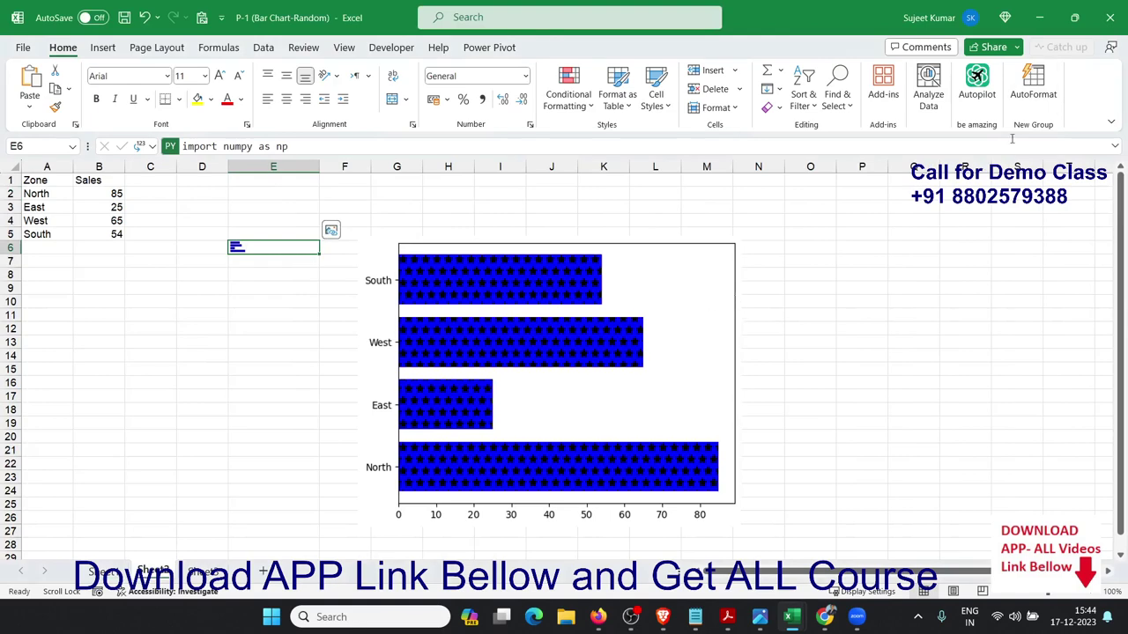
left_click(1110, 17)
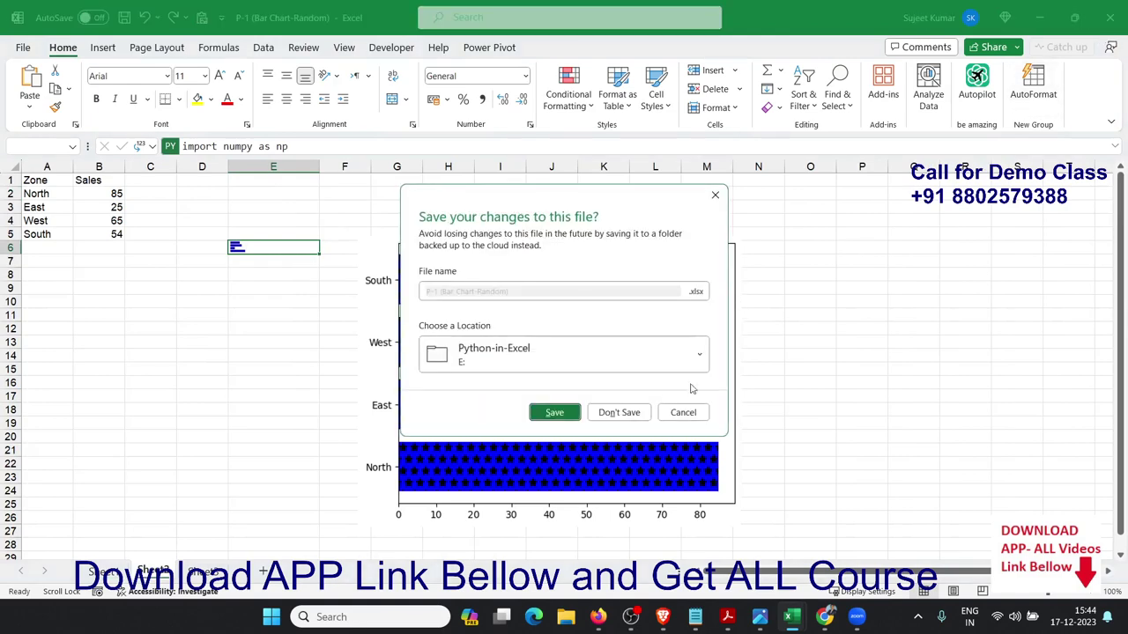
left_click(620, 412)
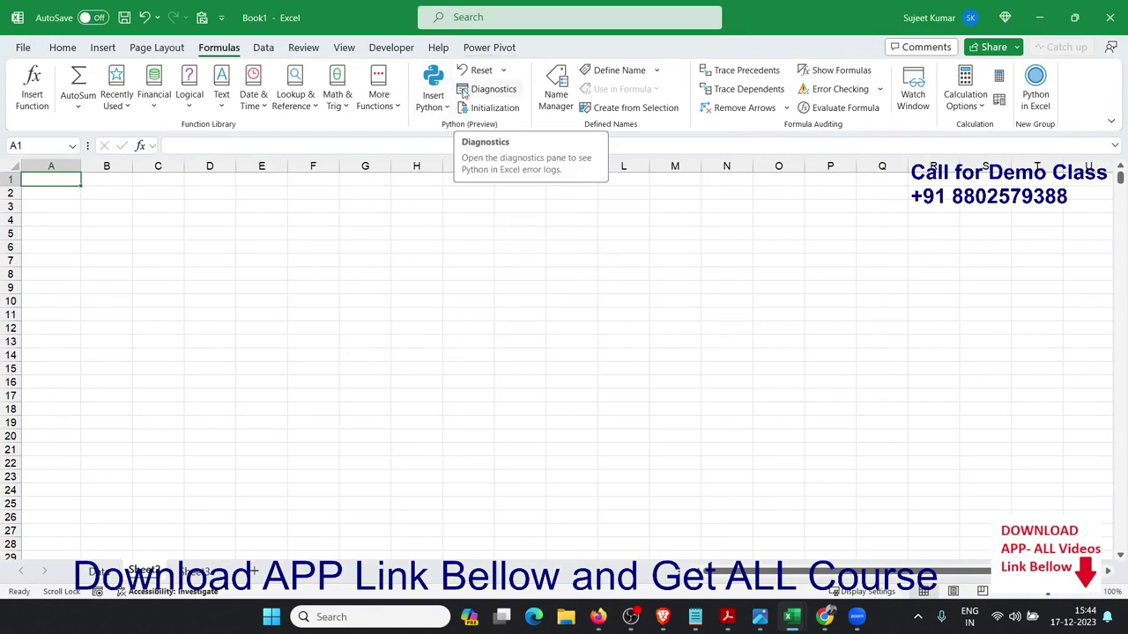
Step: Open File > Account to view the Microsoft 365 Beta Channel, Version 2401 details
left_click(20, 51)
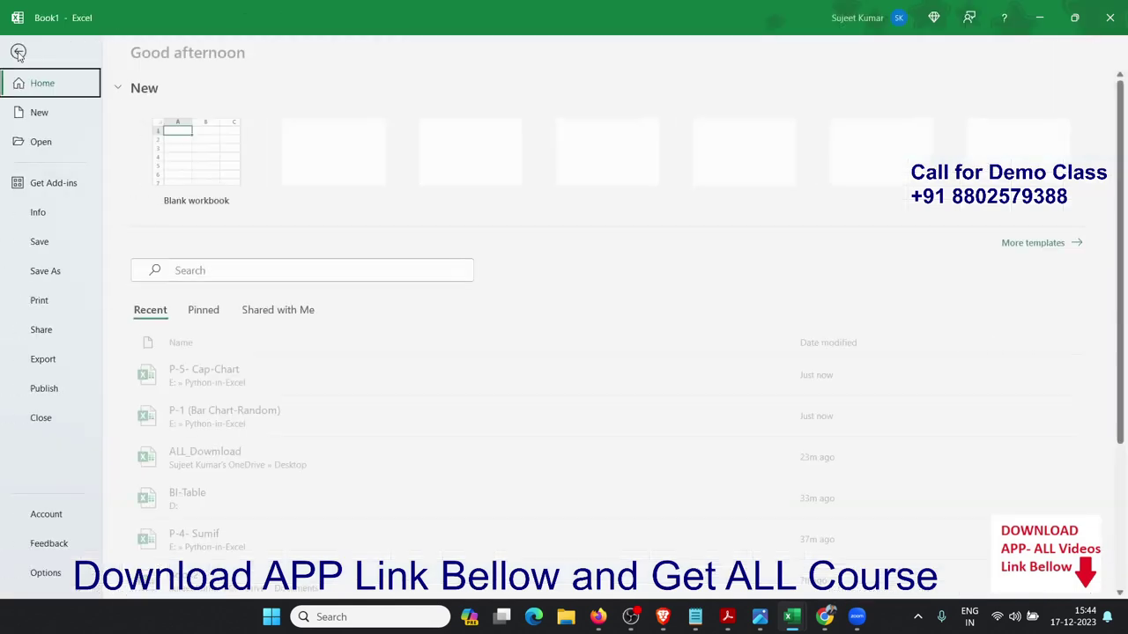
left_click(36, 514)
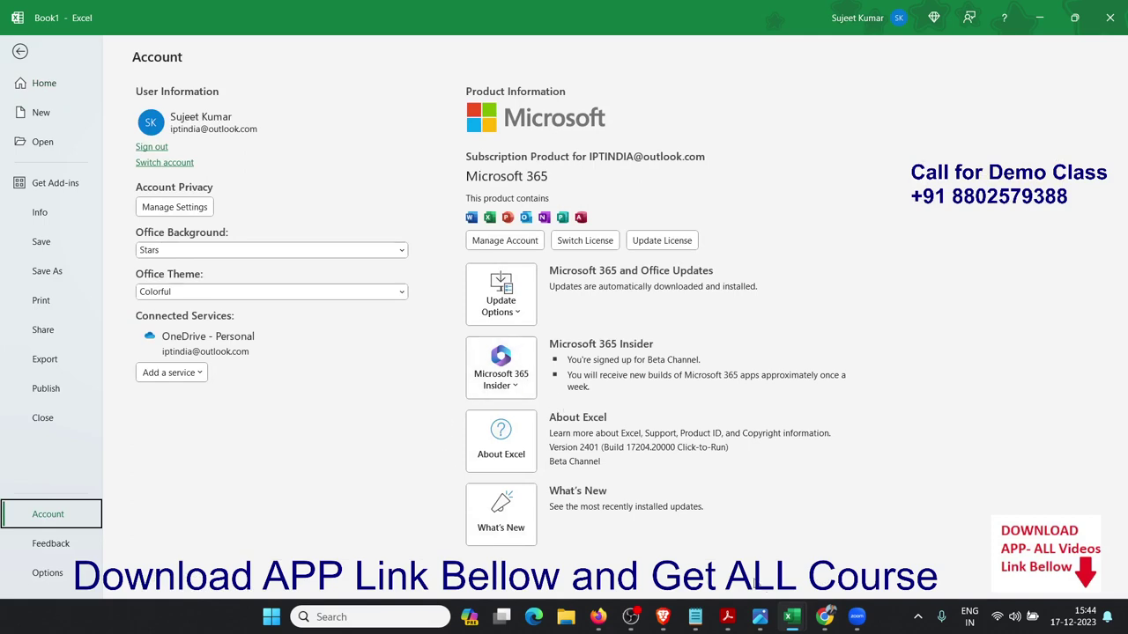
mouse_move(794, 614)
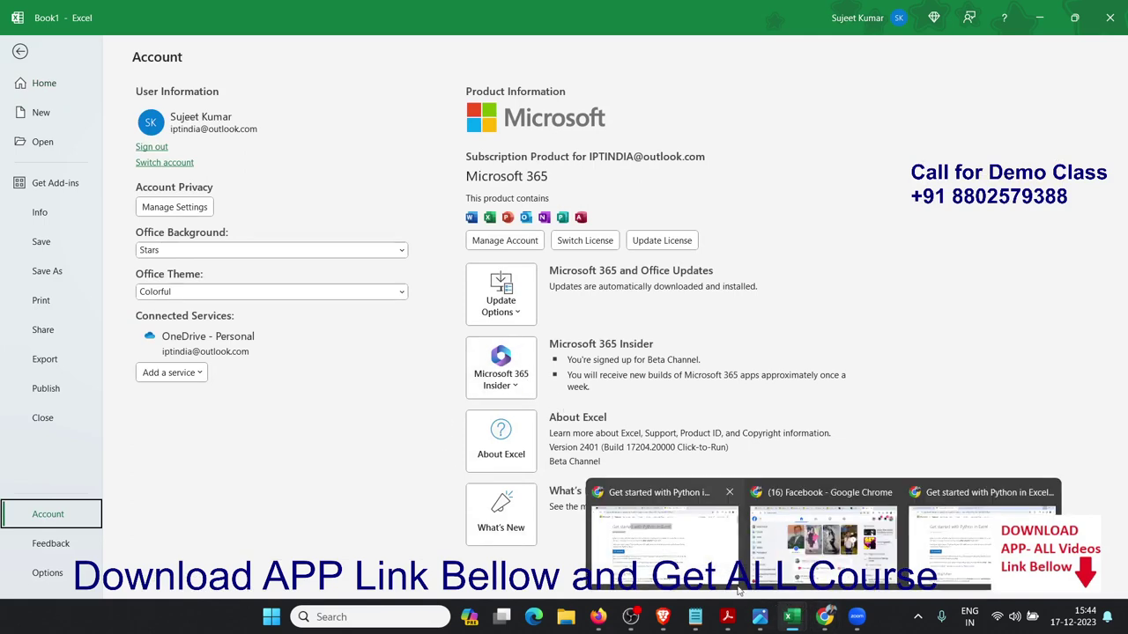
Step: Go back to the Python in Excel search results and open the 'Get started with Python in Excel' article
left_click(666, 581)
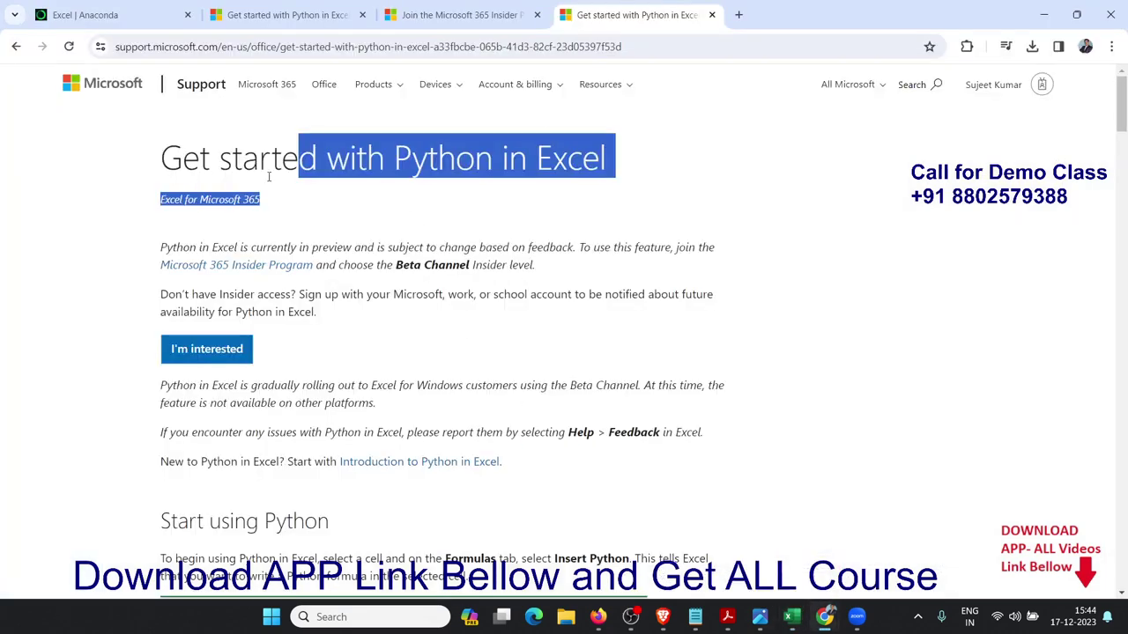
left_click(15, 47)
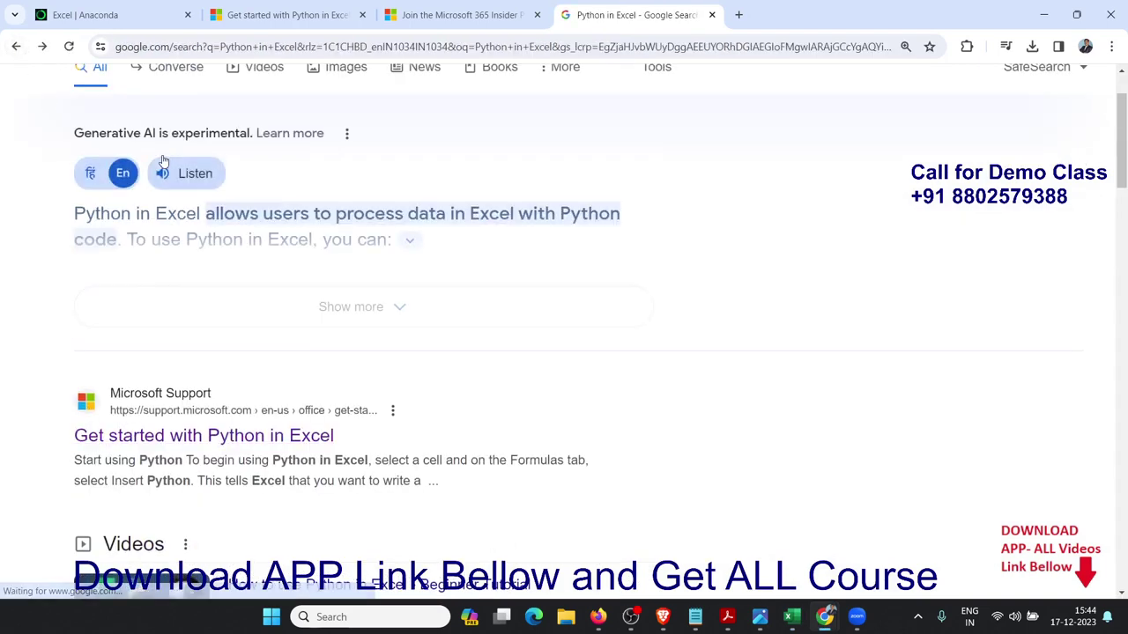
scroll(194, 189, "up", 1)
scroll(124, 476, "down", 1)
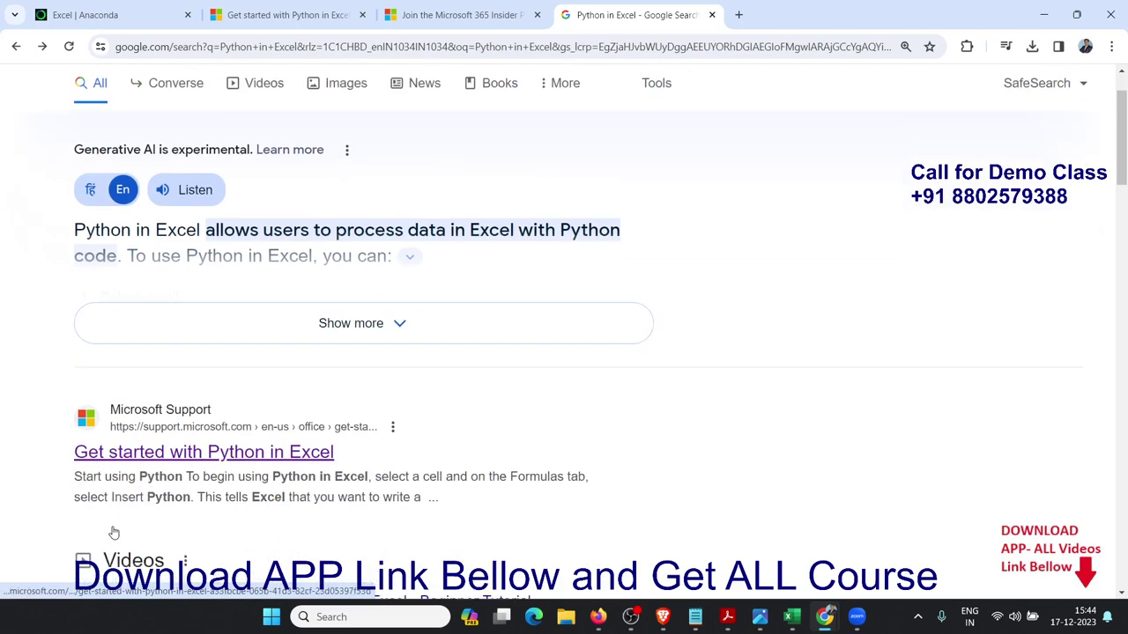
left_click_drag(53, 447, 407, 507)
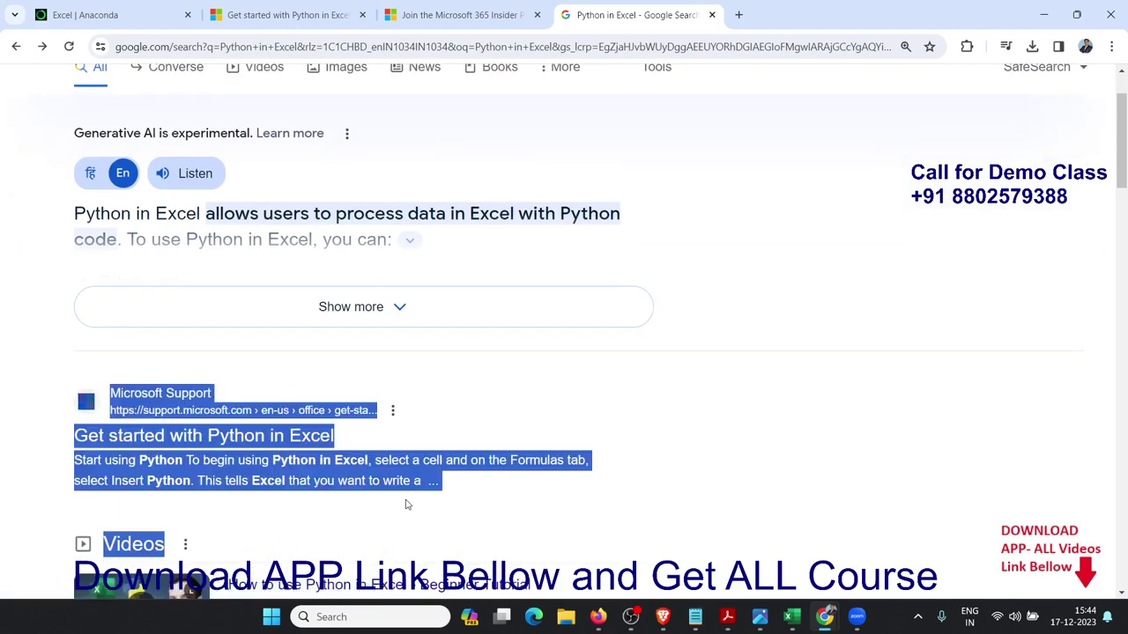
left_click(286, 436)
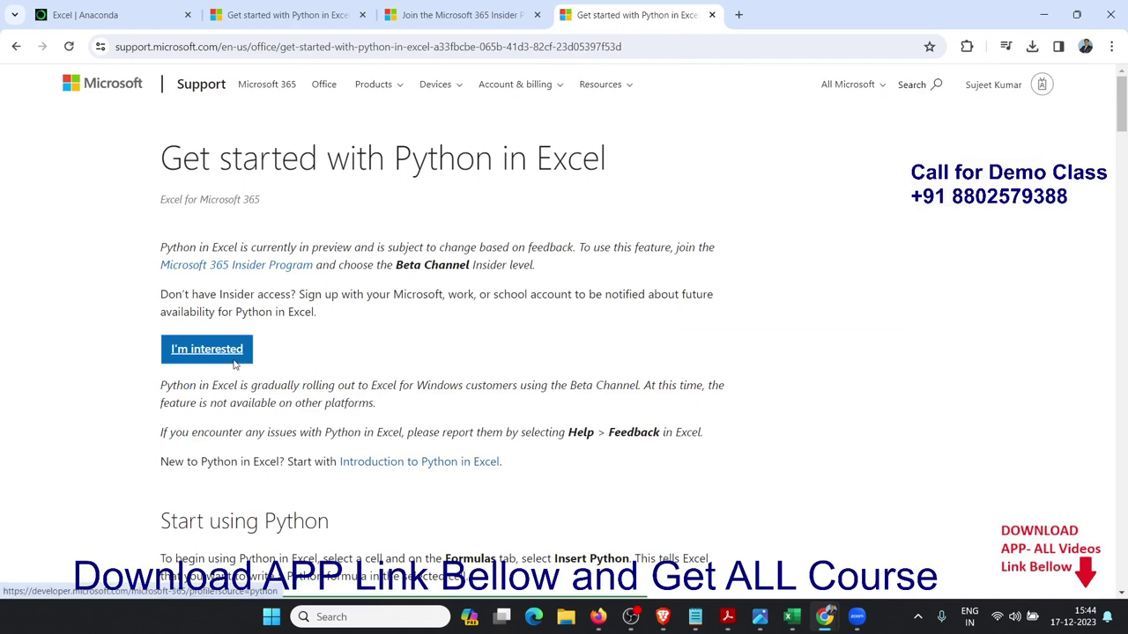
Step: Glance at the signed-in account panel, dismiss it, and minimize the browser to reveal Excel
left_click(985, 95)
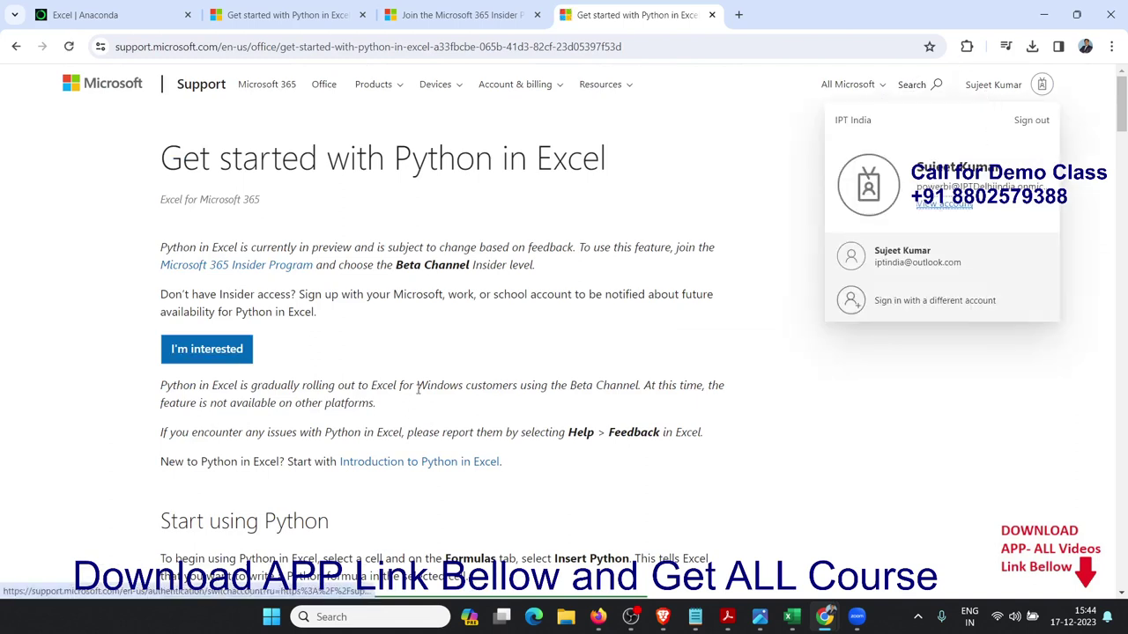
double_click(349, 403)
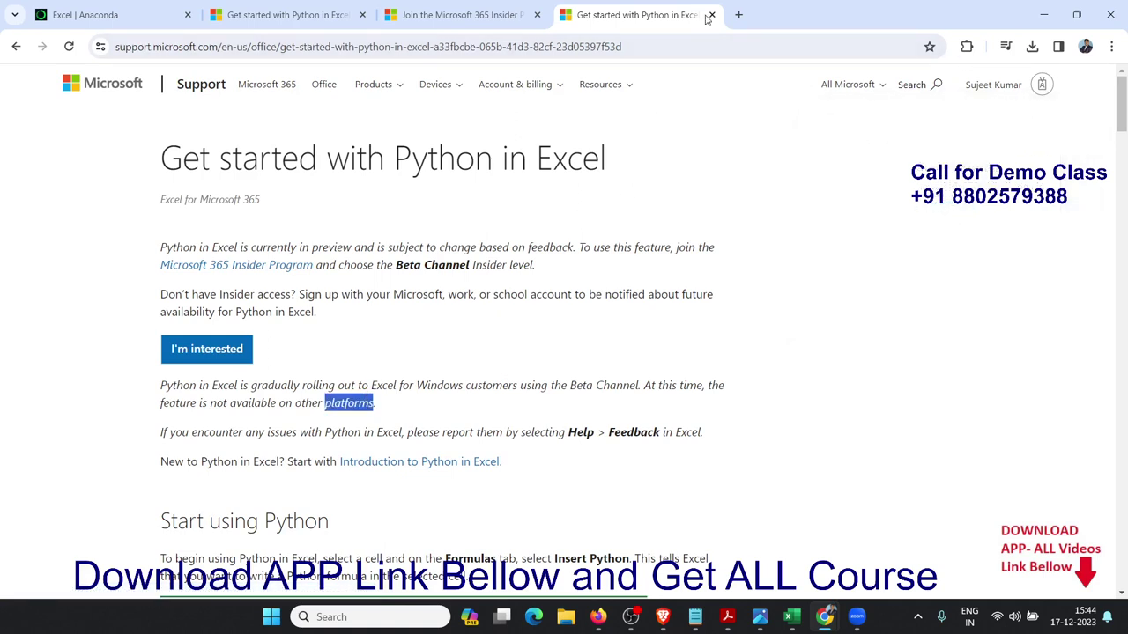
left_click(1043, 19)
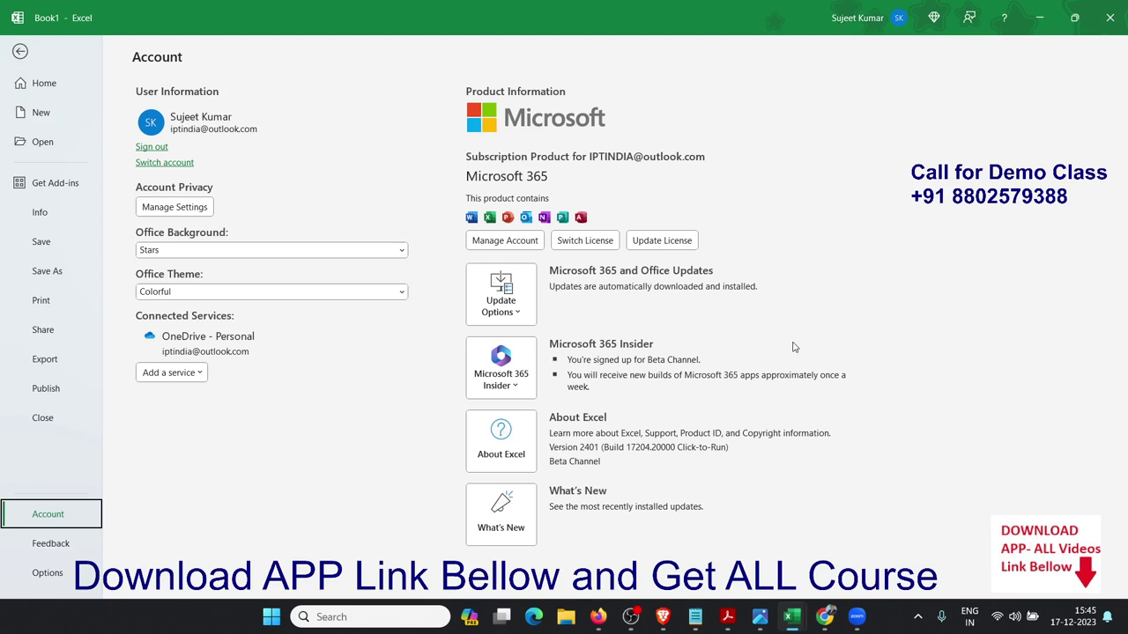
Step: Close the Beta Channel Version 2401 Account page with Esc, returning to the blank Book1 worksheet
key("Escape")
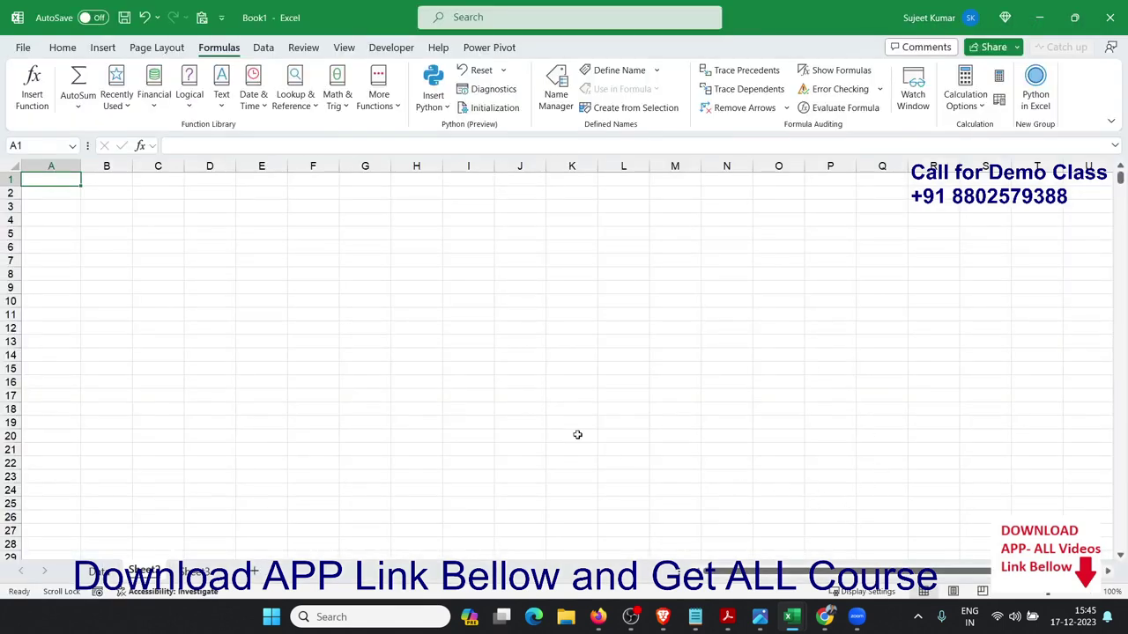
Step: Preview the sales table on the Data sheet, then return to the empty Sheet2
left_click(105, 573)
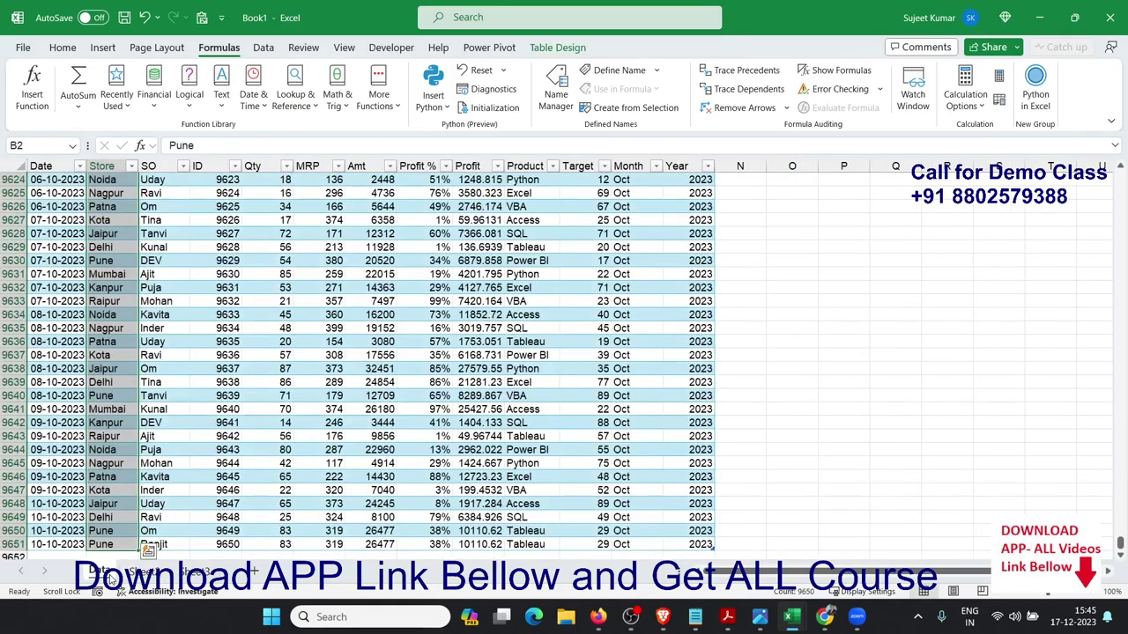
left_click(168, 465)
scroll(173, 460, "up", 18)
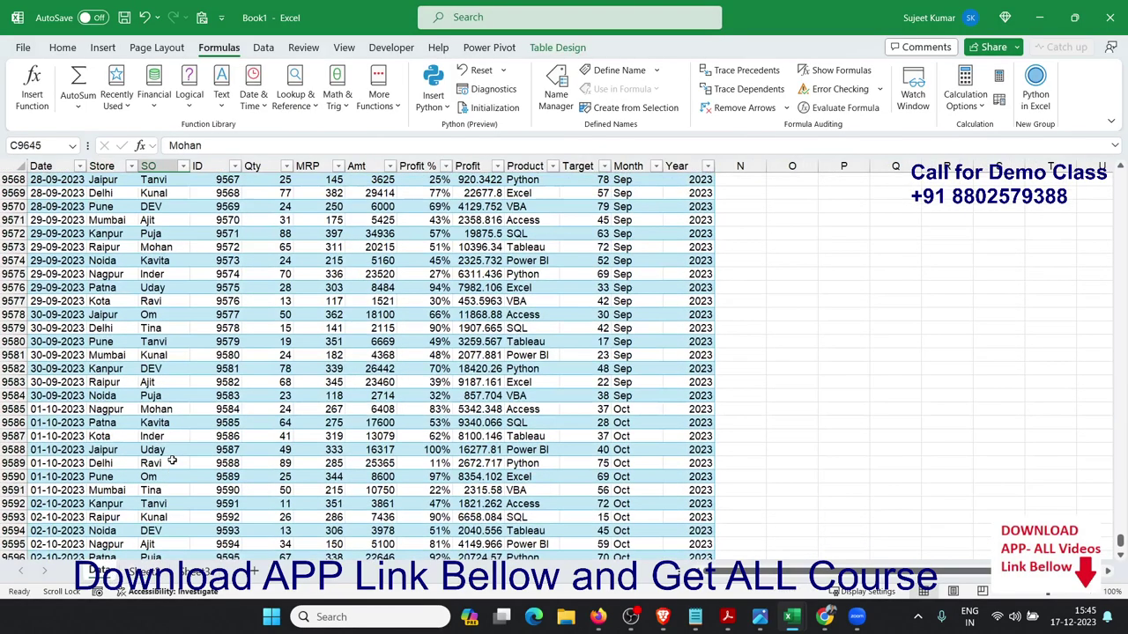
scroll(173, 460, "up", 17)
scroll(173, 460, "up", 20)
scroll(172, 460, "up", 20)
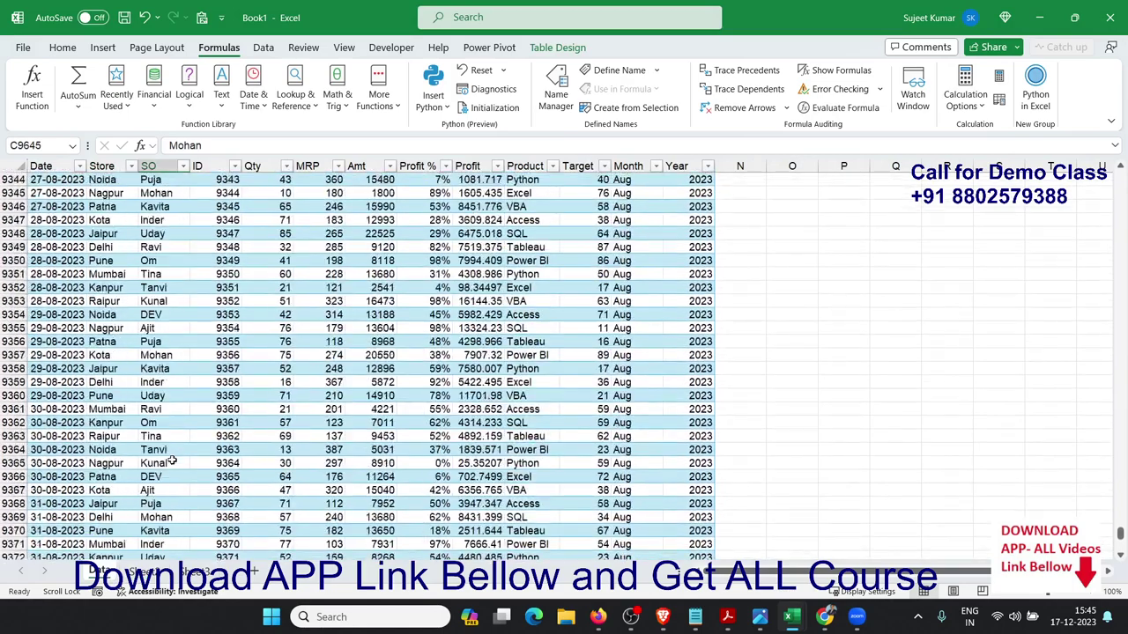
scroll(173, 460, "up", 20)
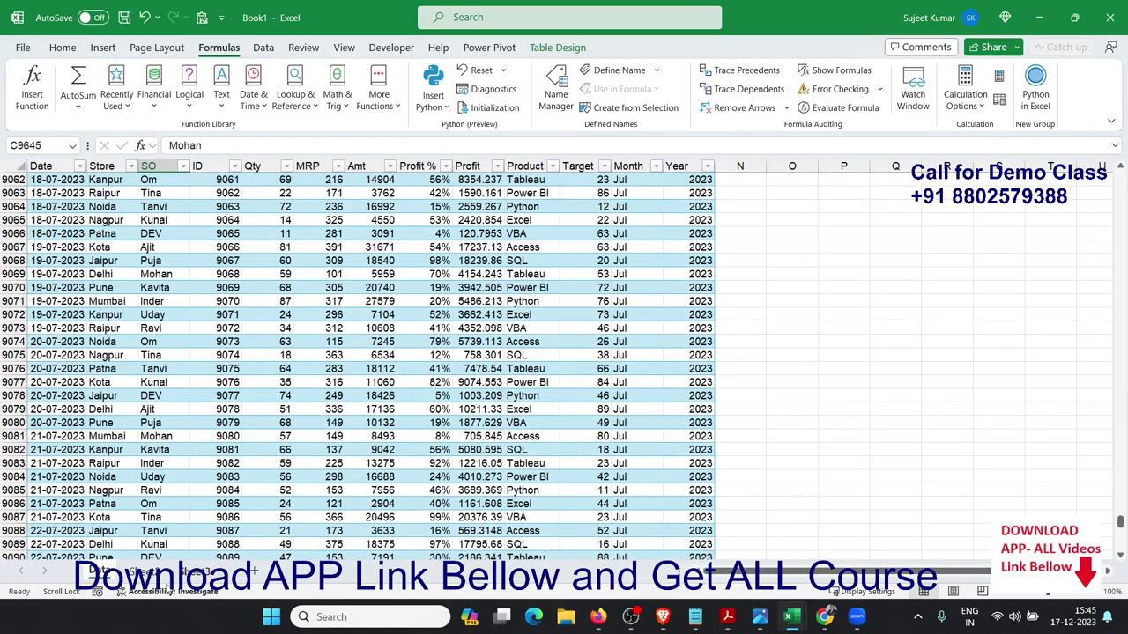
left_click(158, 575)
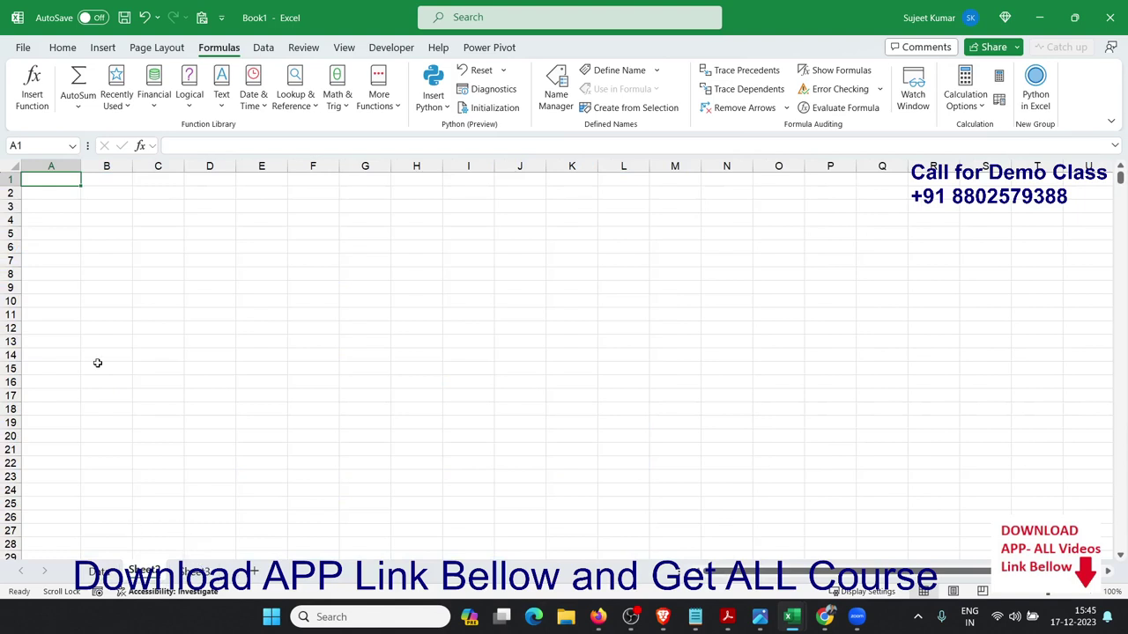
Step: Start a formula referencing a Store cell on the Data sheet, cancel it, and show the Data ribbon
type("=")
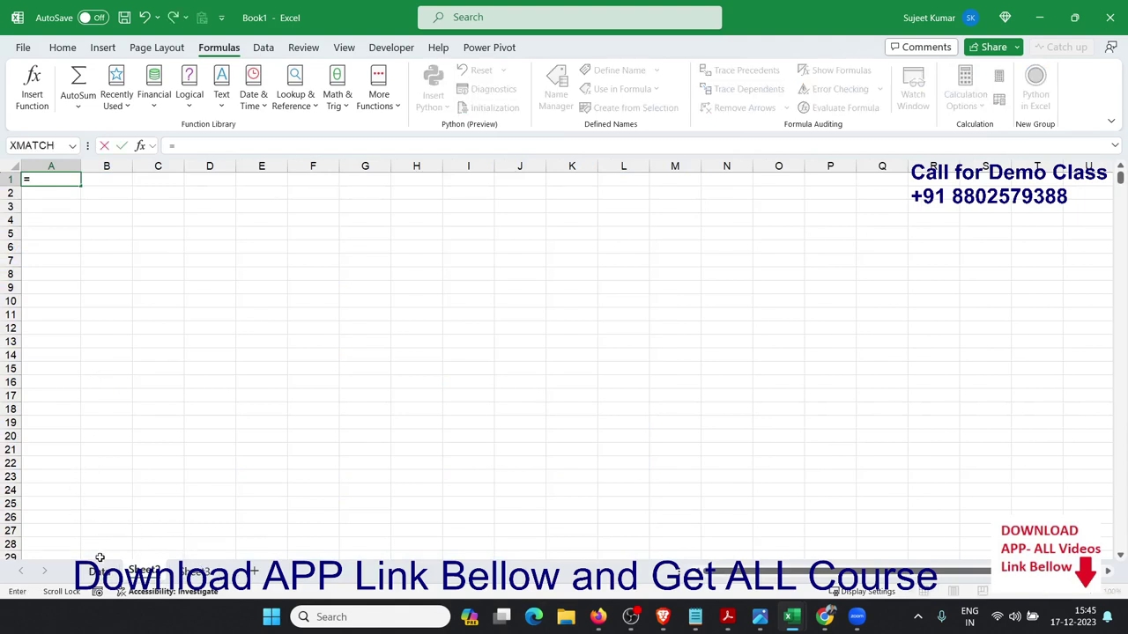
left_click(101, 572)
left_click(88, 476)
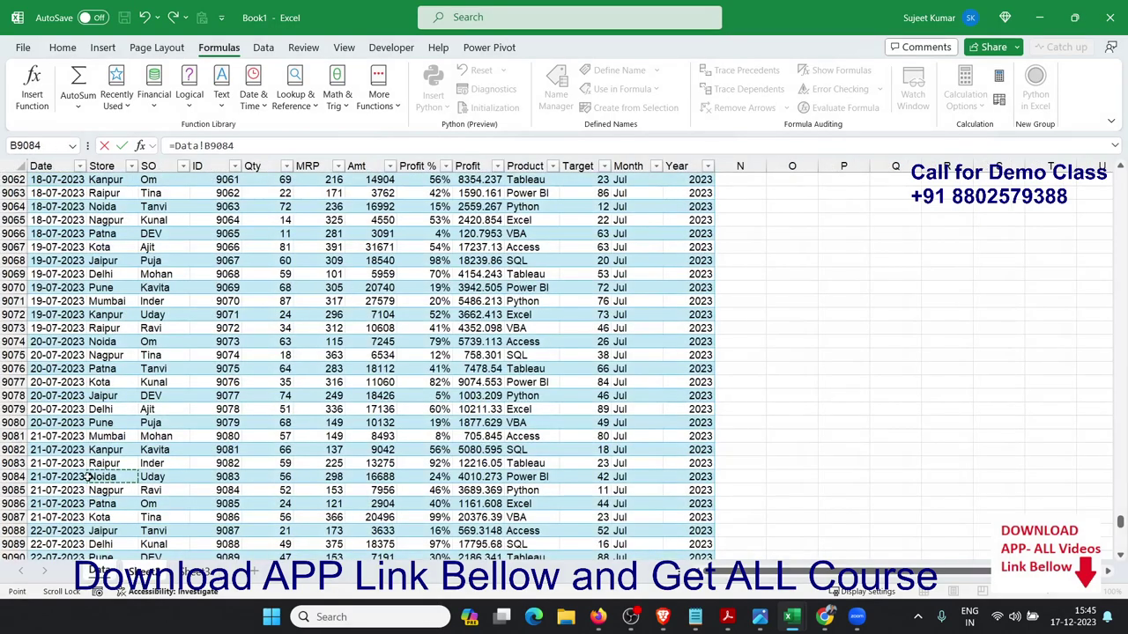
key("Escape")
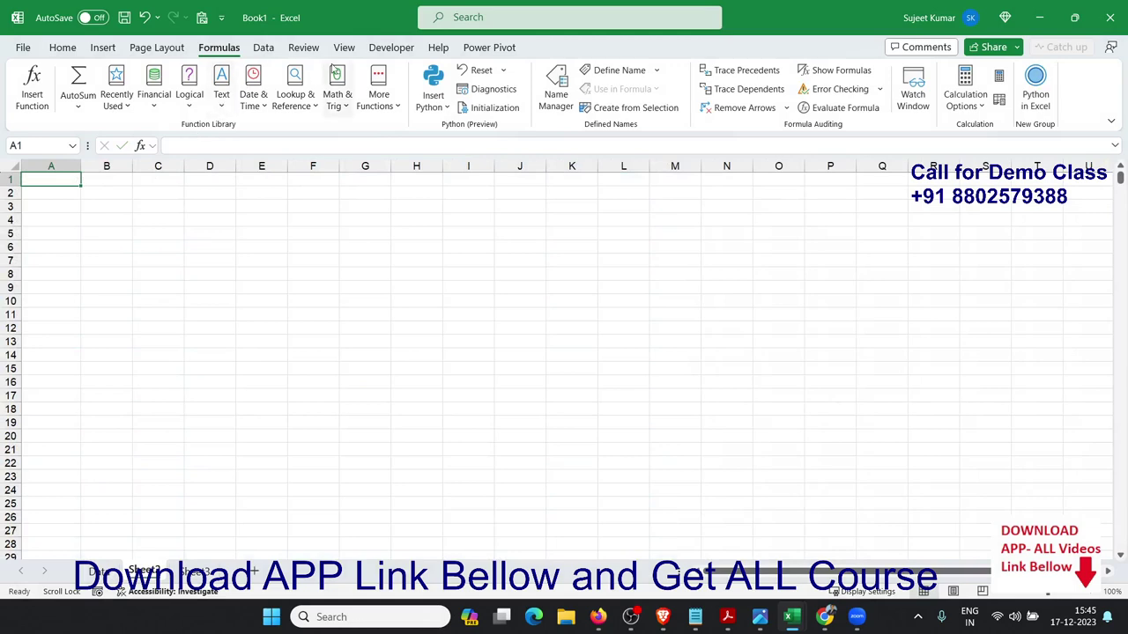
left_click(264, 47)
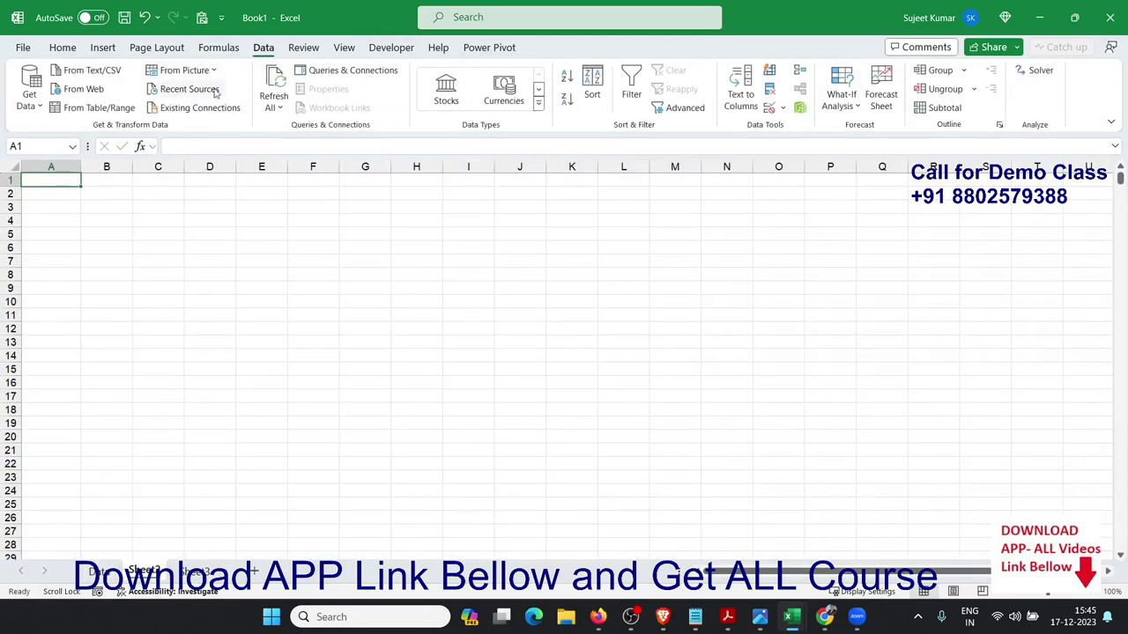
left_click(29, 101)
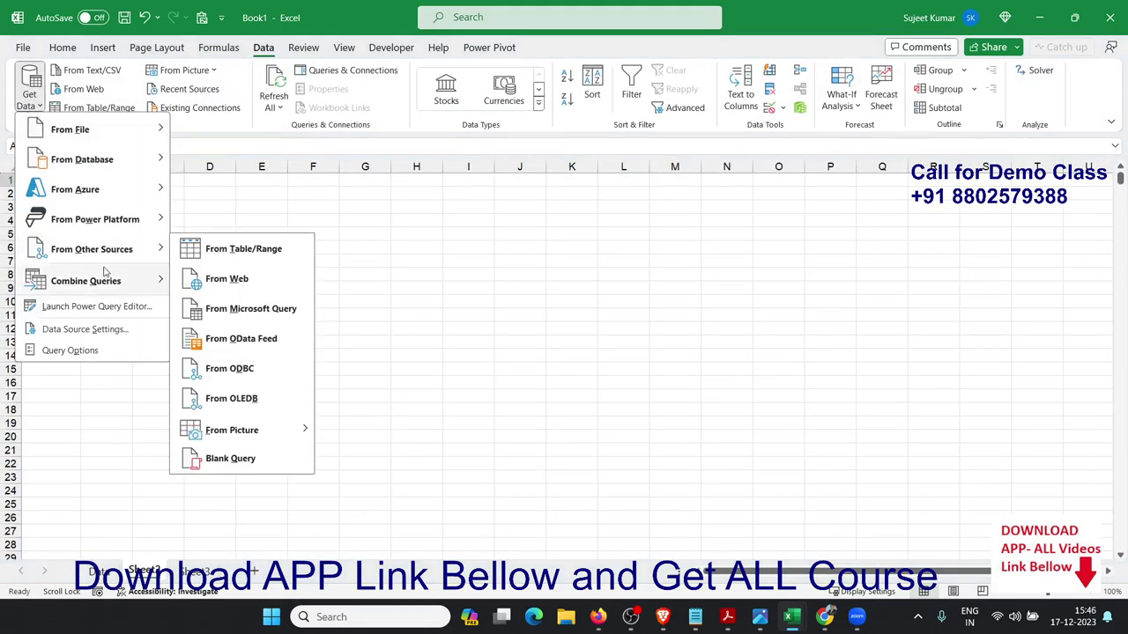
left_click(322, 270)
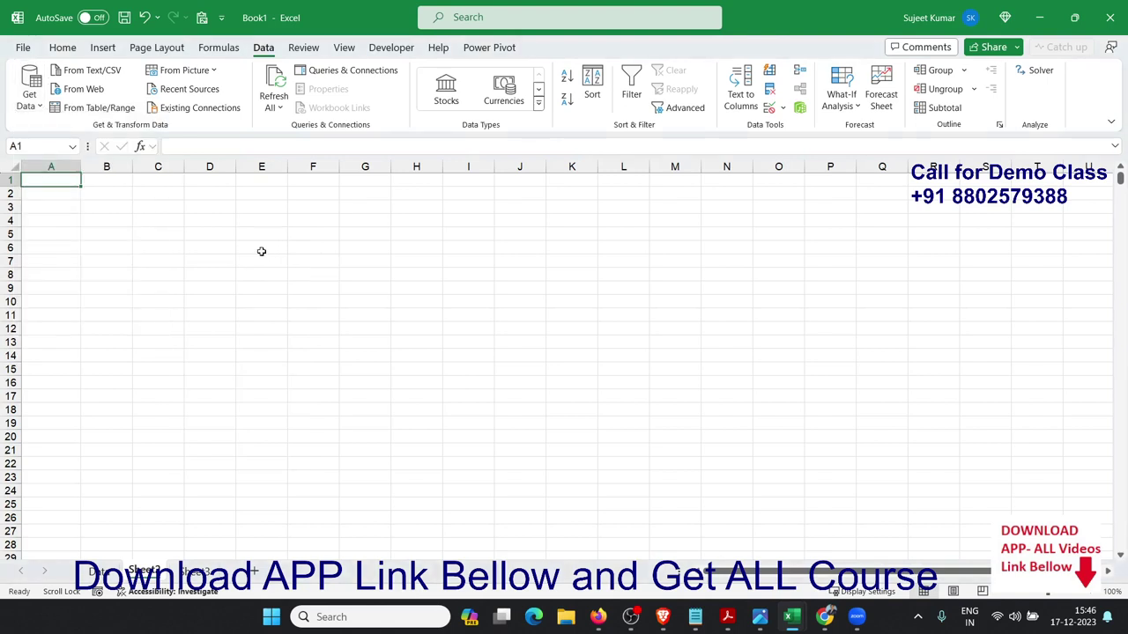
Step: Start a =PY Python formula in Sheet2 cell A1 and point it at the Data sheet's table
type("=")
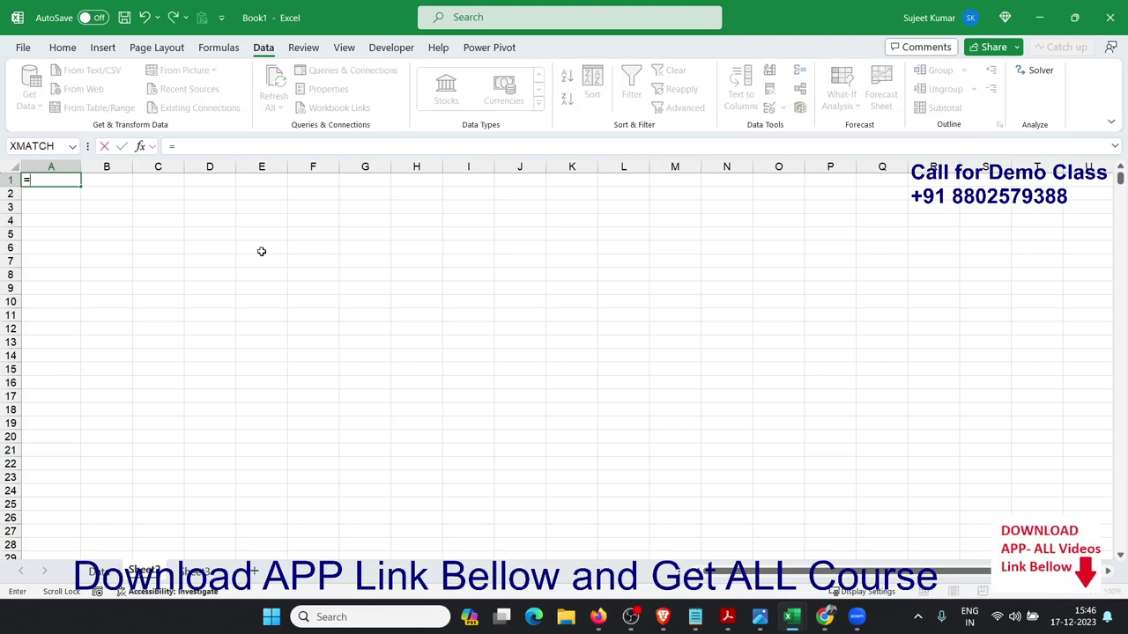
type("py")
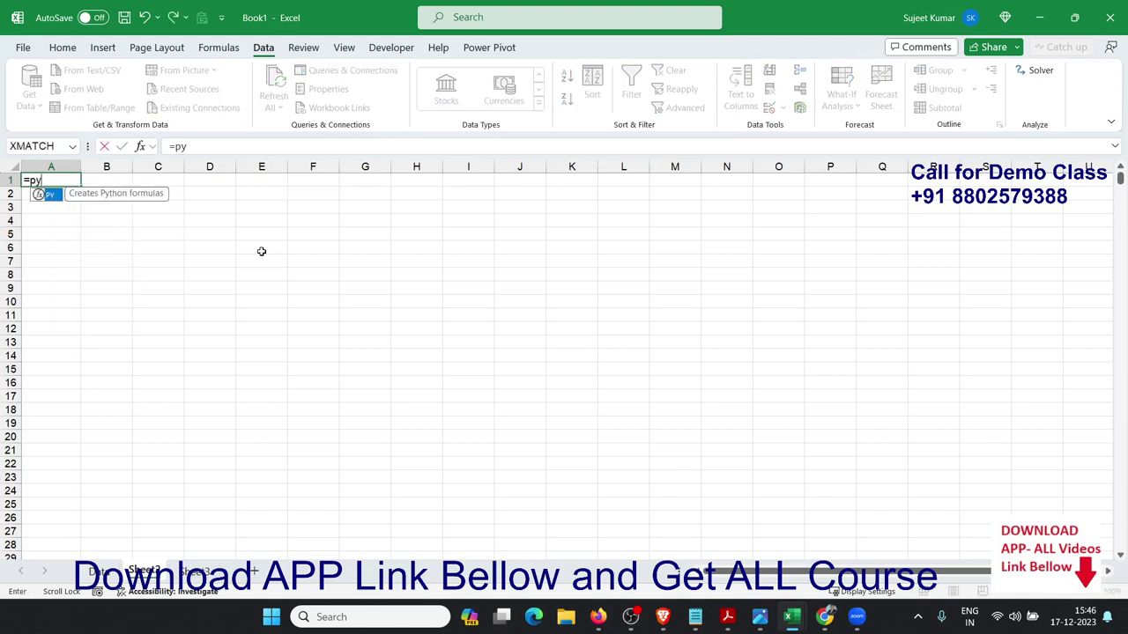
key("Tab")
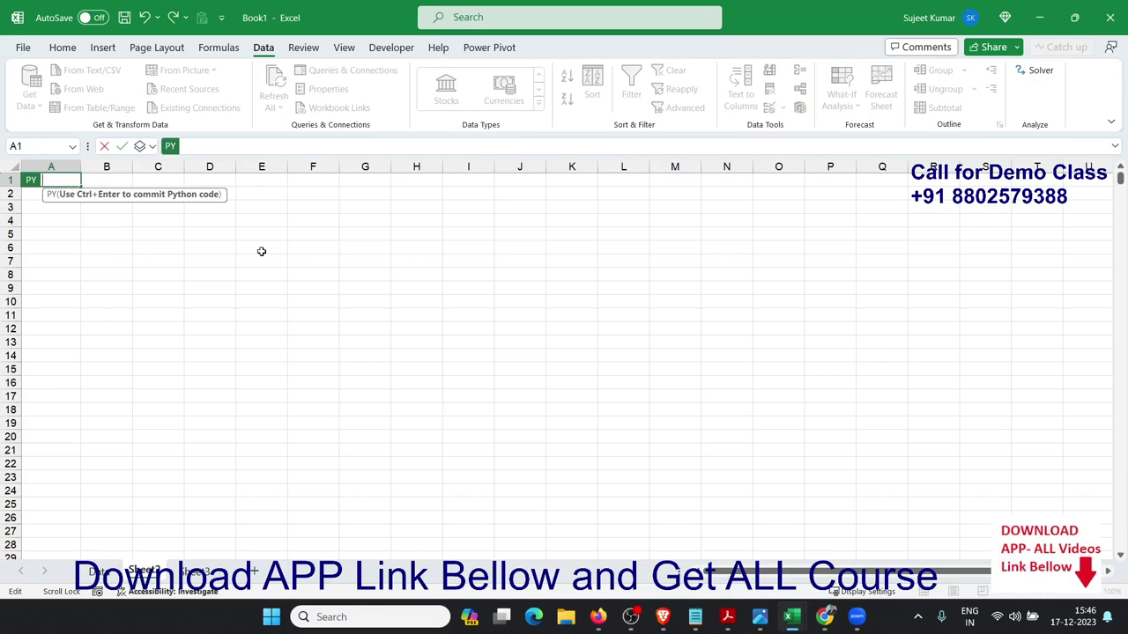
type("p")
type("=")
left_click(99, 572)
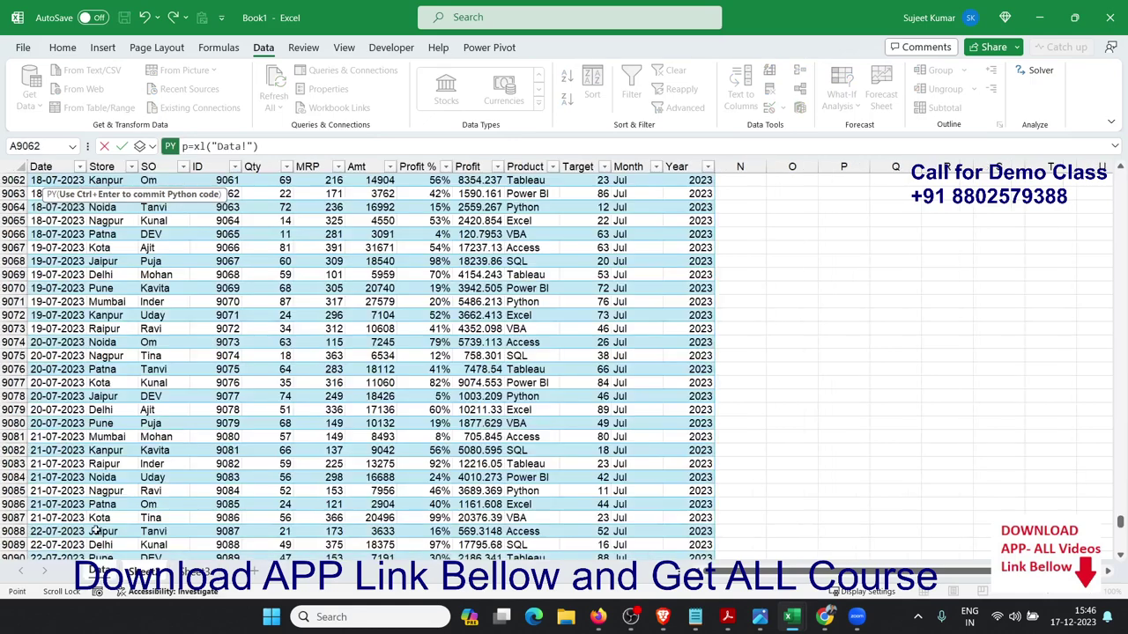
left_click(88, 383)
Step: Select the whole DT table with headers, giving xl("DT[#All]", headers=True), and commit it
scroll(89, 375, "up", 9)
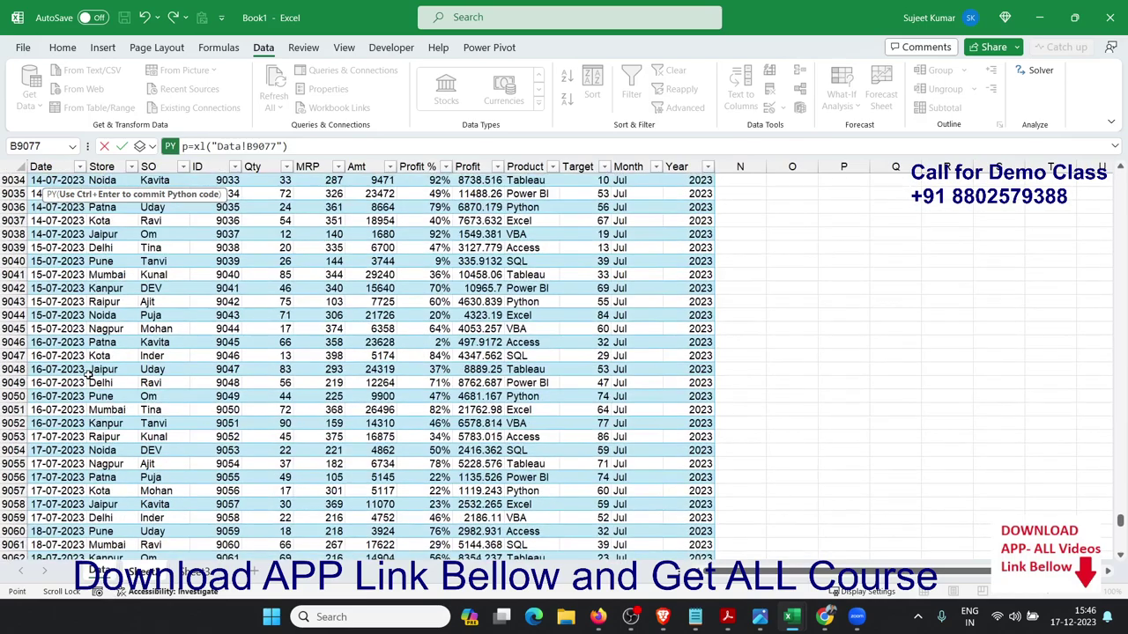
scroll(88, 375, "up", 10)
scroll(88, 375, "up", 15)
scroll(88, 374, "up", 20)
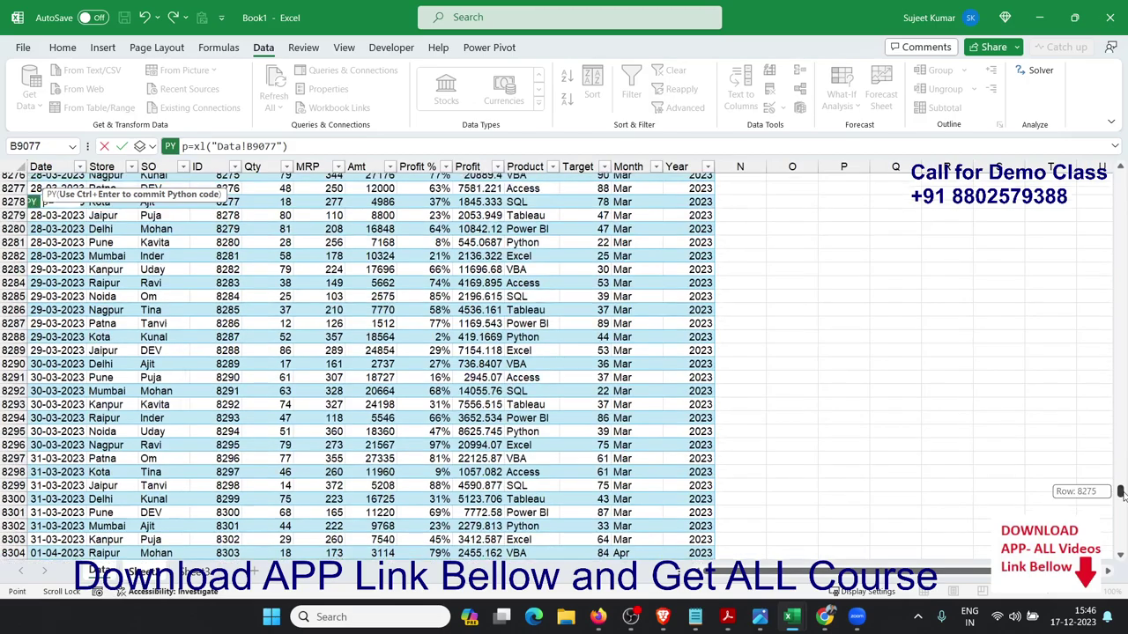
left_click_drag(1118, 493, 1119, 175)
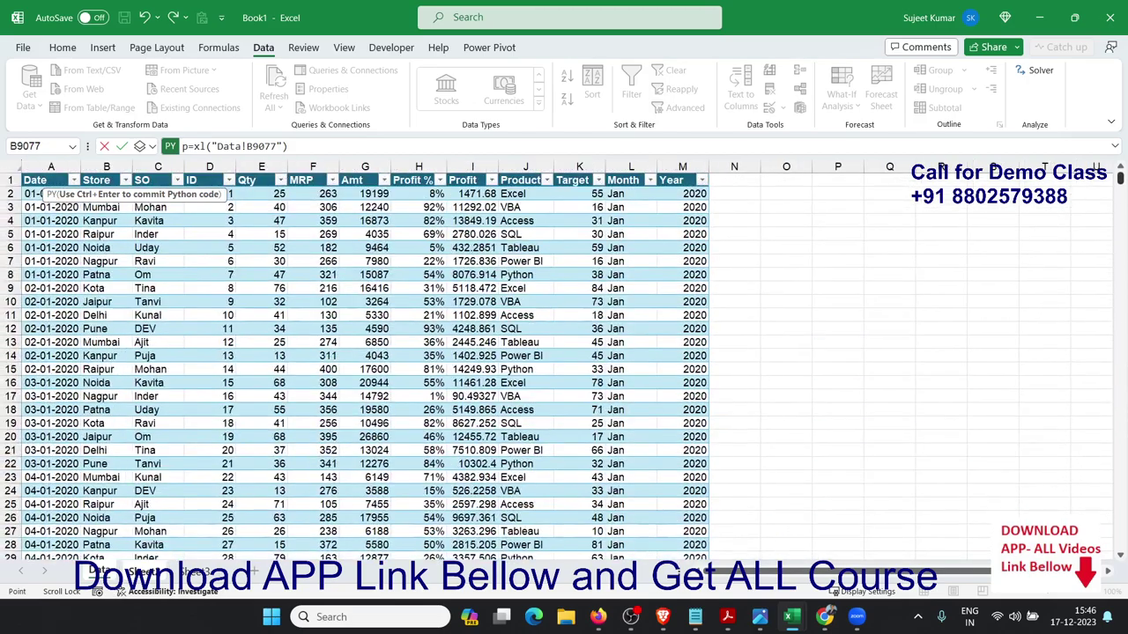
left_click(37, 180)
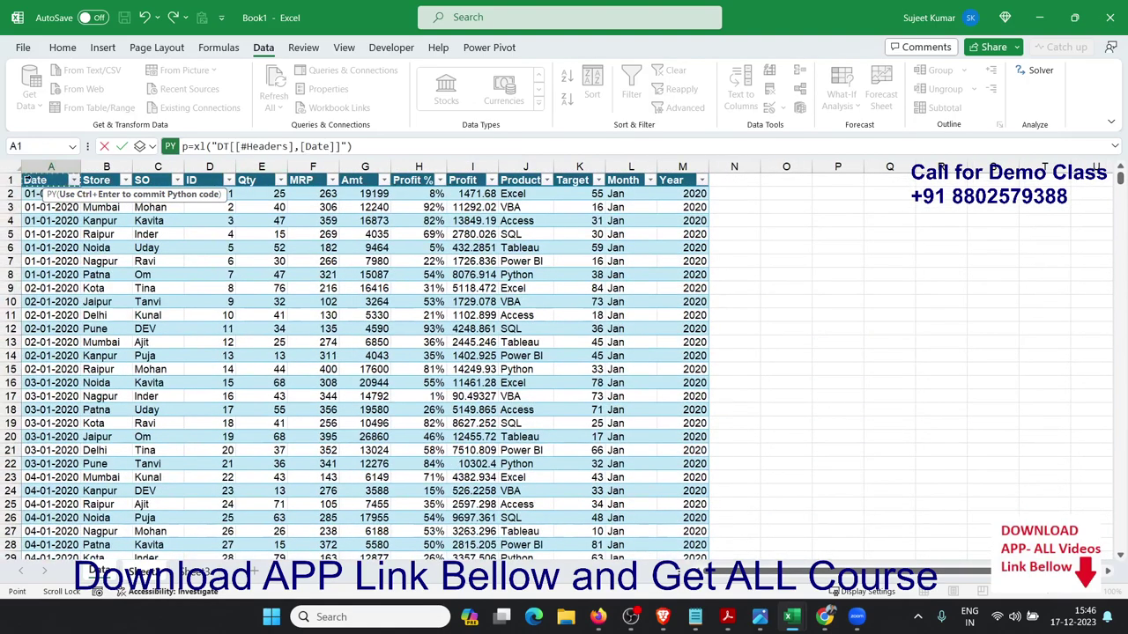
left_click(35, 179)
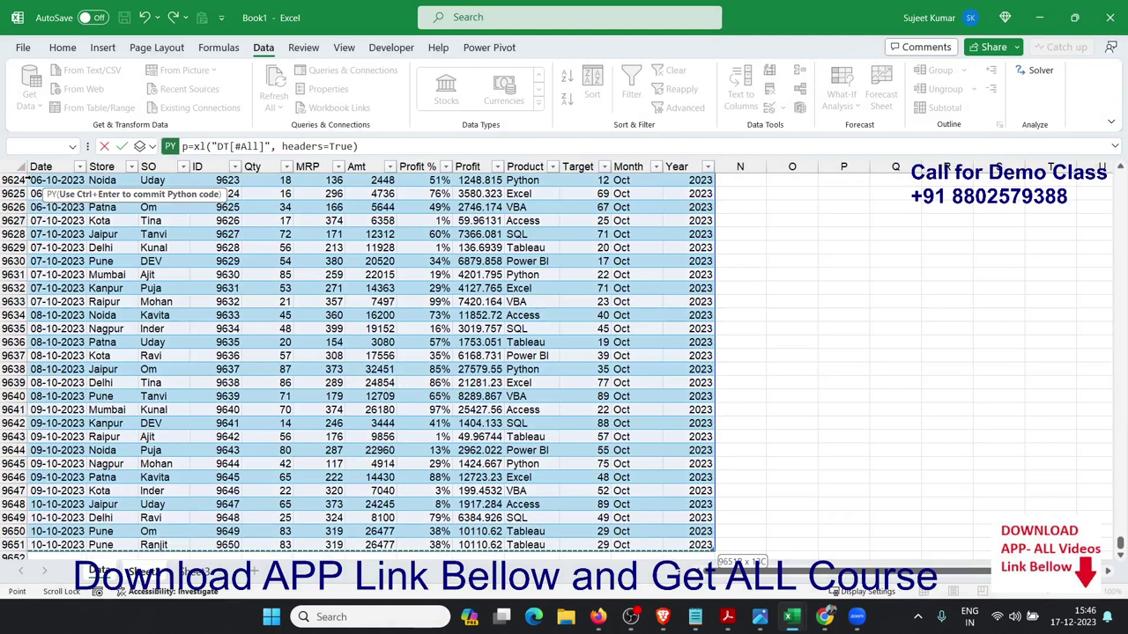
key("ctrl+Return")
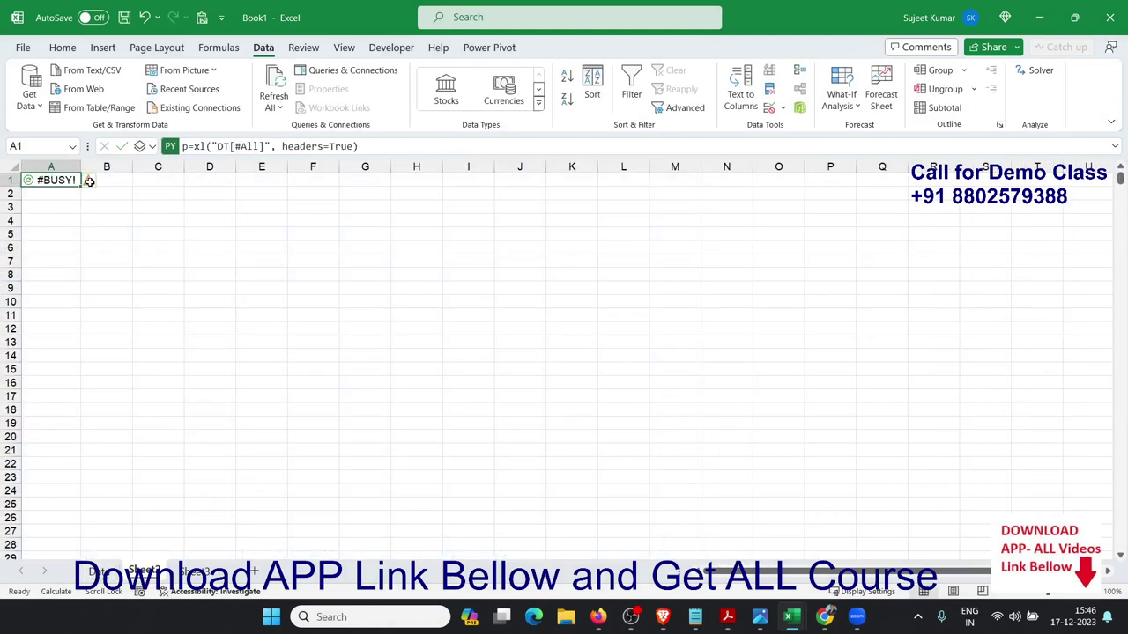
Step: Recommit the A1 Python formula and switch its output to Excel Value to spill the DT table
double_click(63, 178)
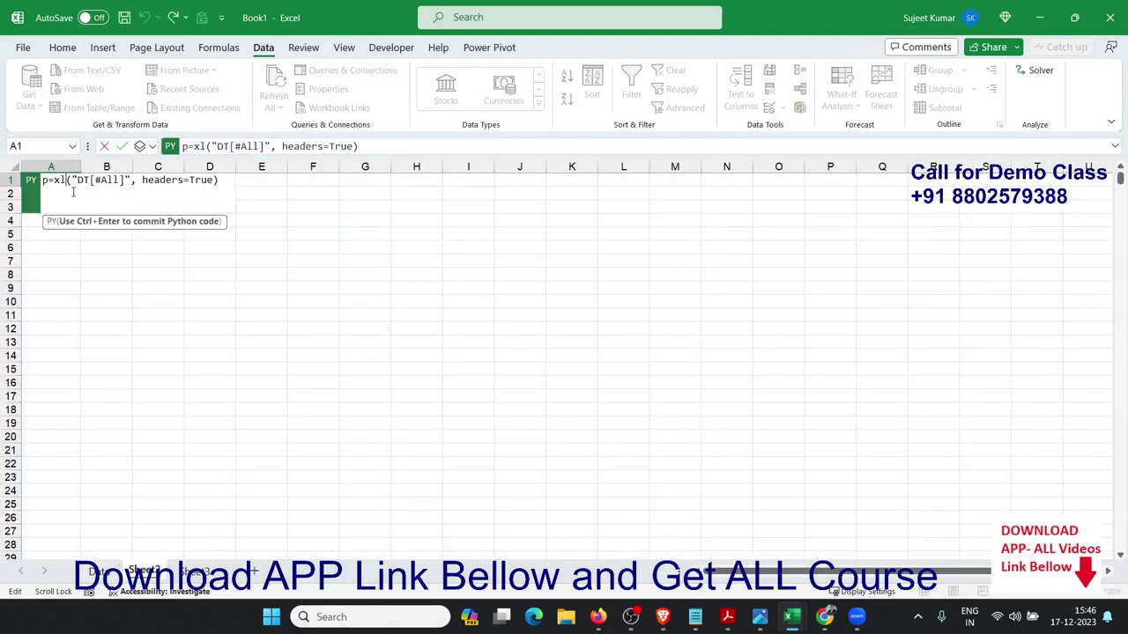
key("ctrl+Return")
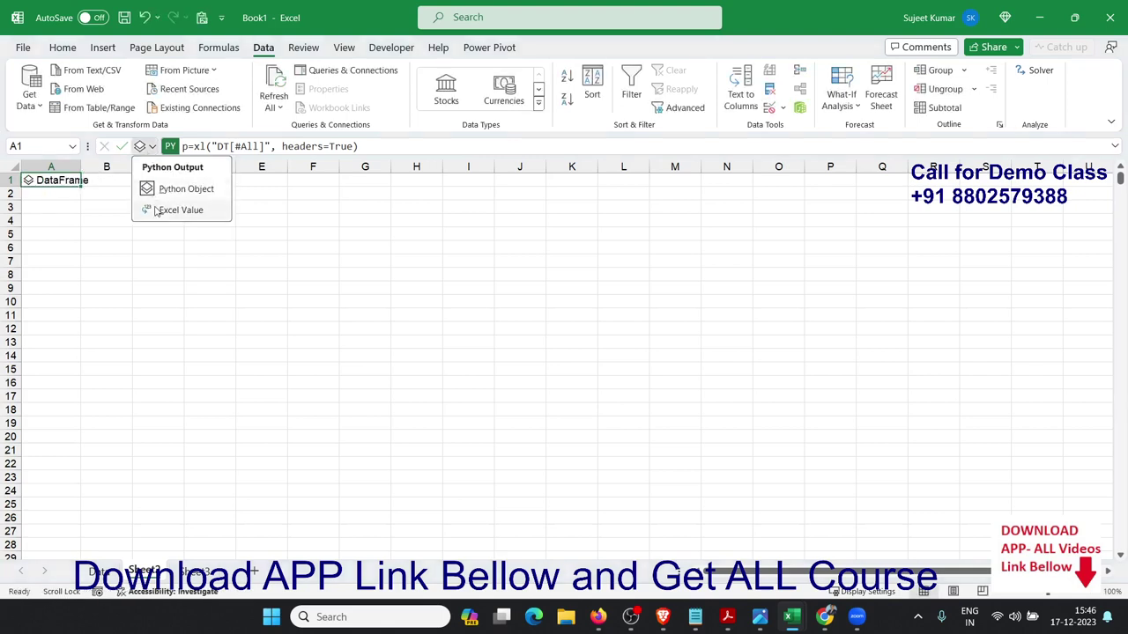
left_click(155, 210)
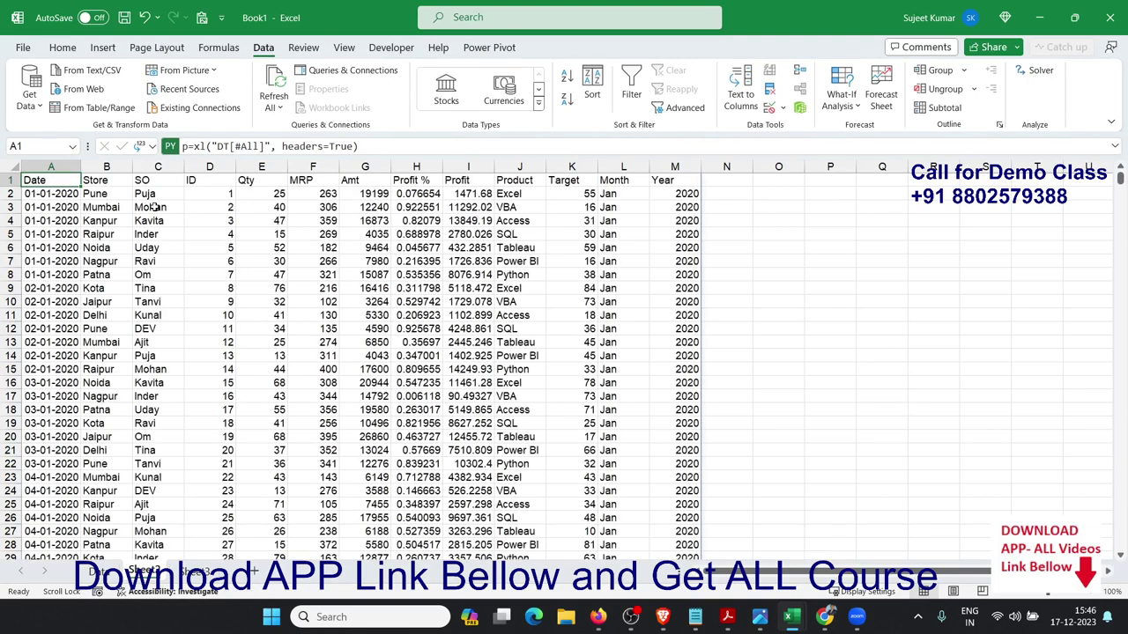
Step: Add a second line k=p.query('Month=="Jan"') to the A1 Python code and commit it
double_click(56, 181)
left_click(219, 181)
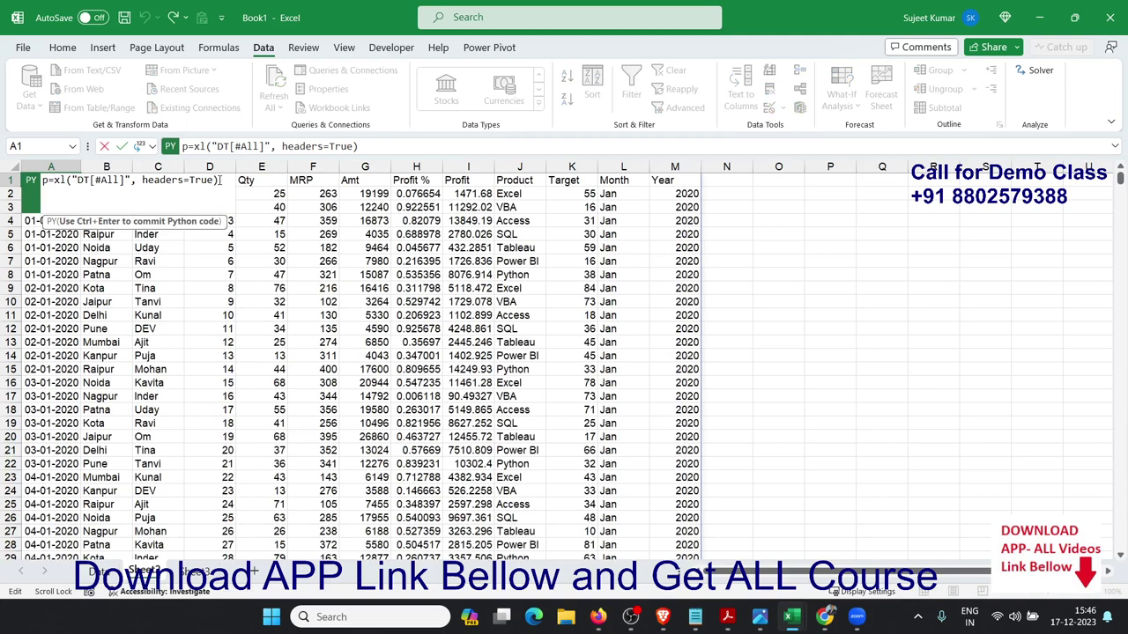
key("Return")
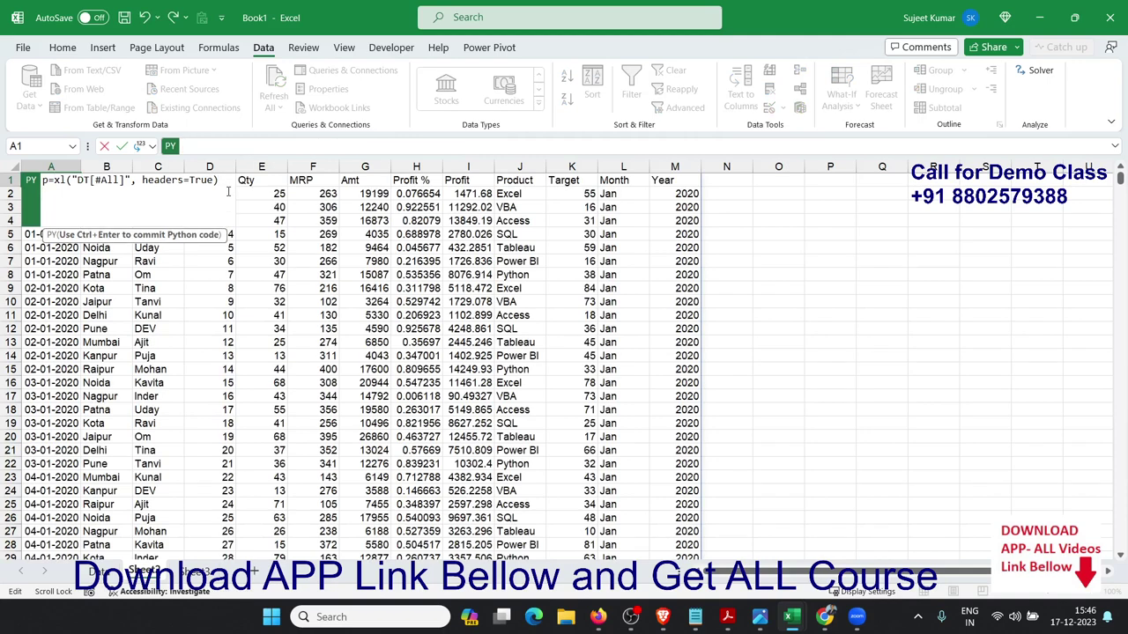
type("k=")
type("p.")
type("q")
type("ue")
key("alt+Tab")
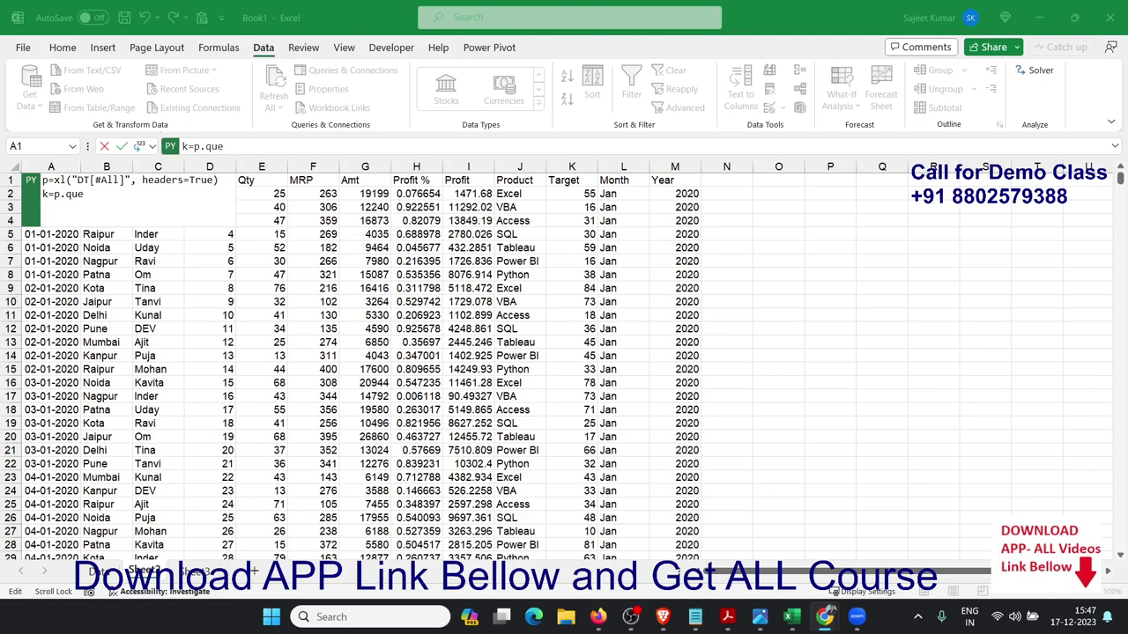
left_click(231, 145)
left_click(234, 147)
key("BackSpace")
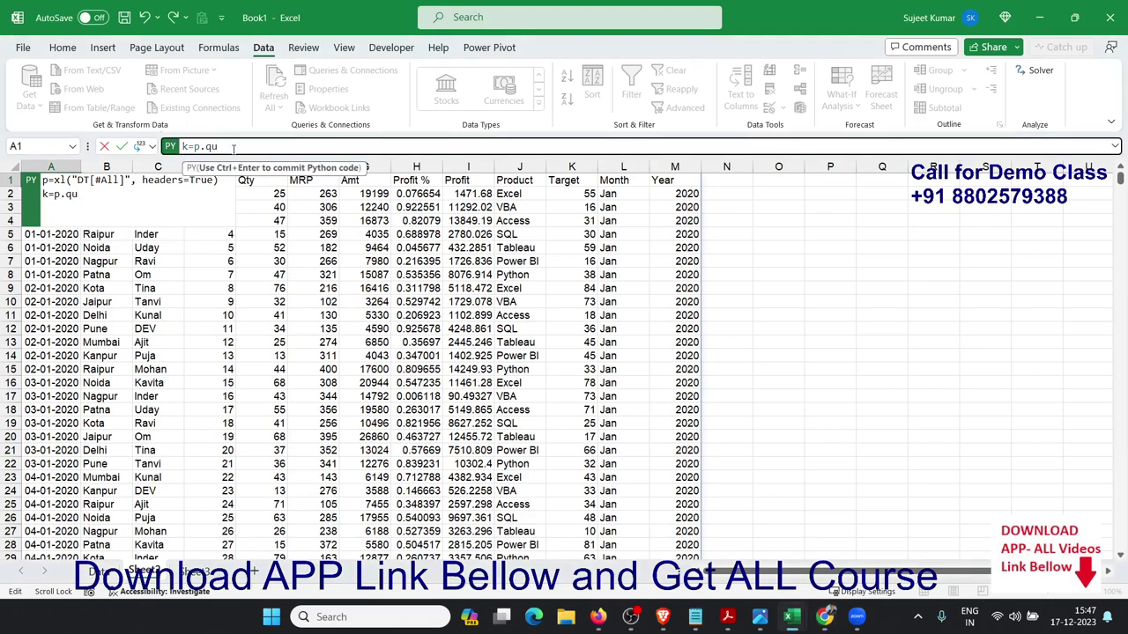
type("er")
type("y(")
type("'Mo")
type("nth==\"")
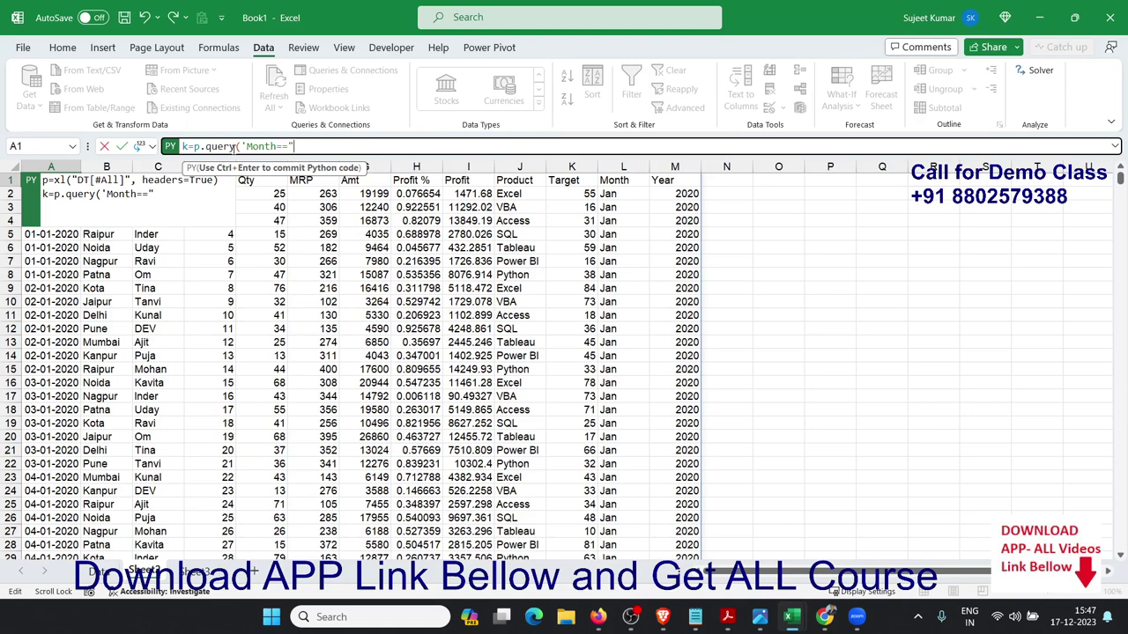
type("Jan")
type("\"")
key("ctrl+Return")
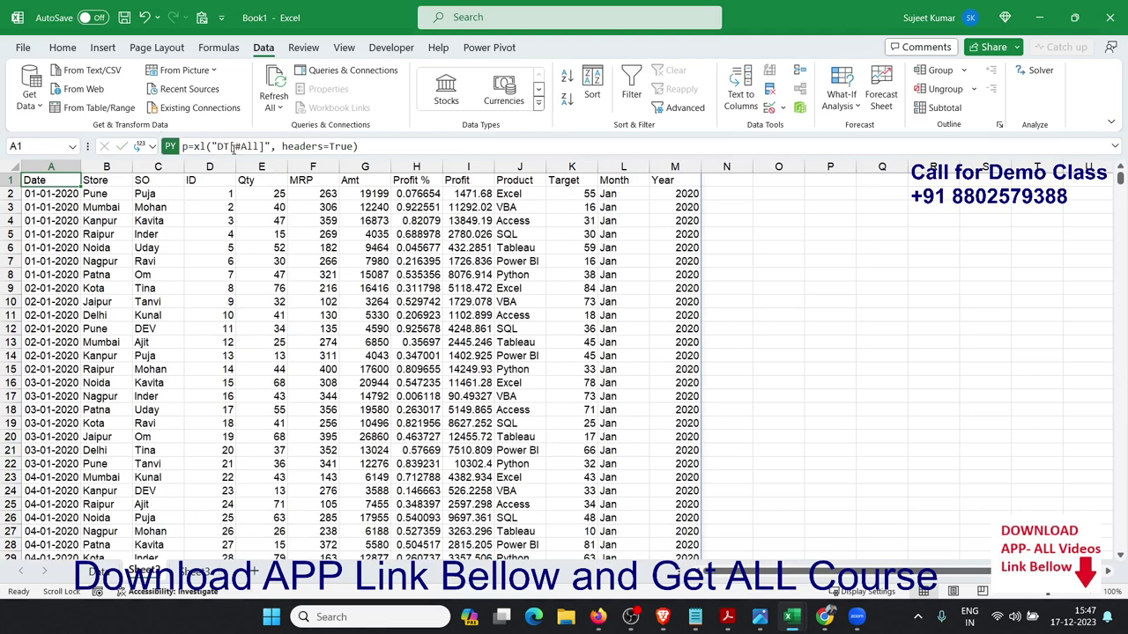
Step: Insert an empty first line above p=xl("DT[#All]", headers=True) in A1 and recommit with Ctrl+Enter
double_click(60, 180)
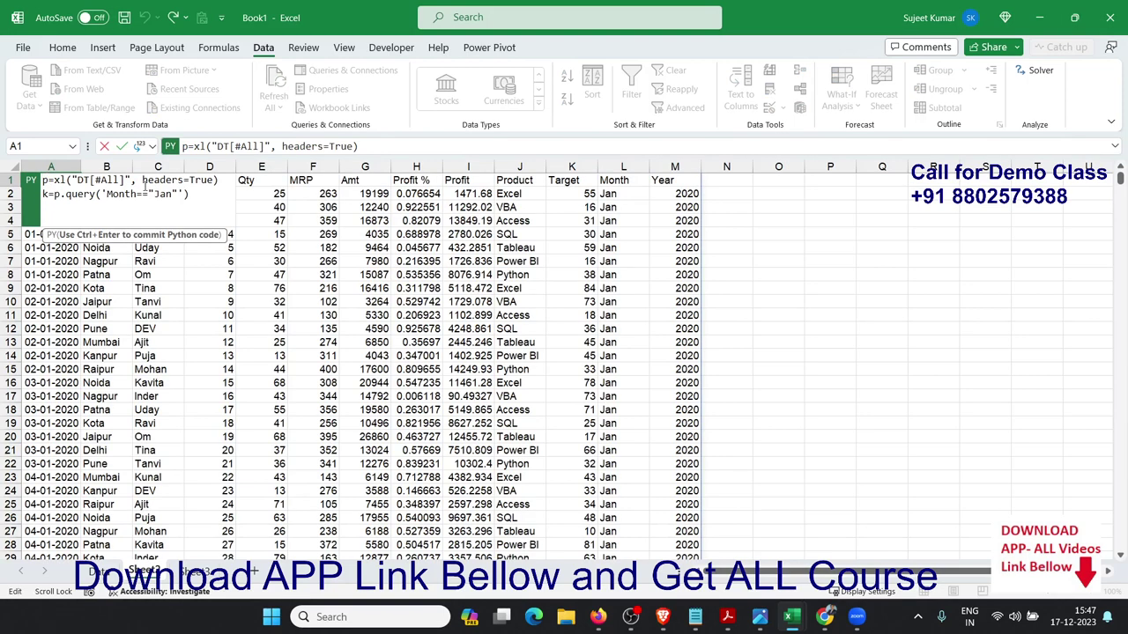
key("Return")
key("Up")
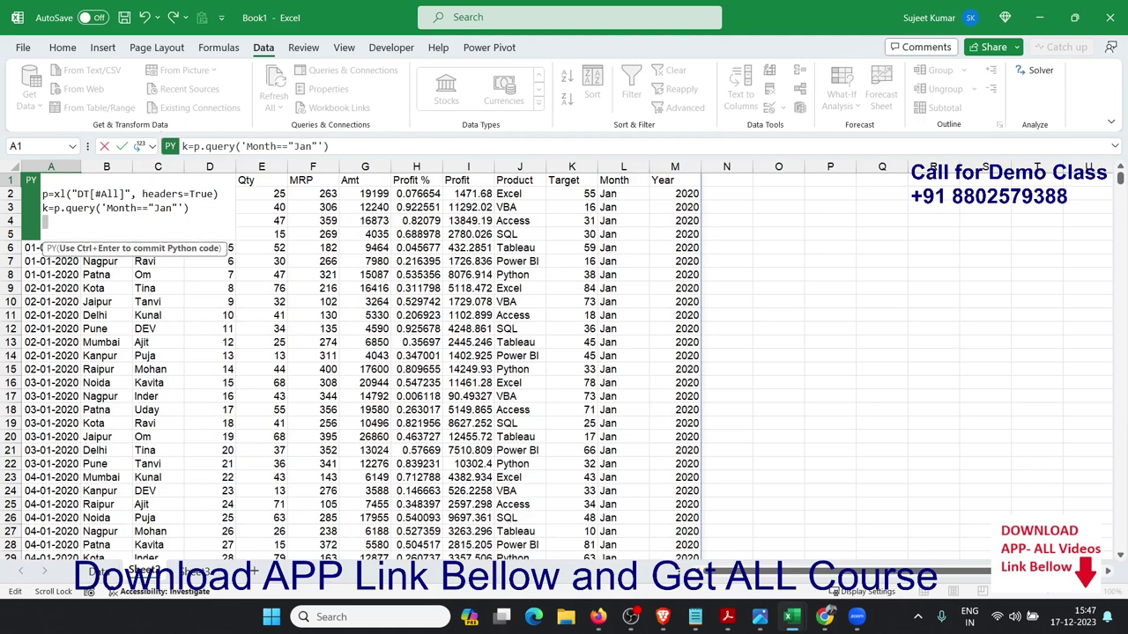
left_click(824, 617)
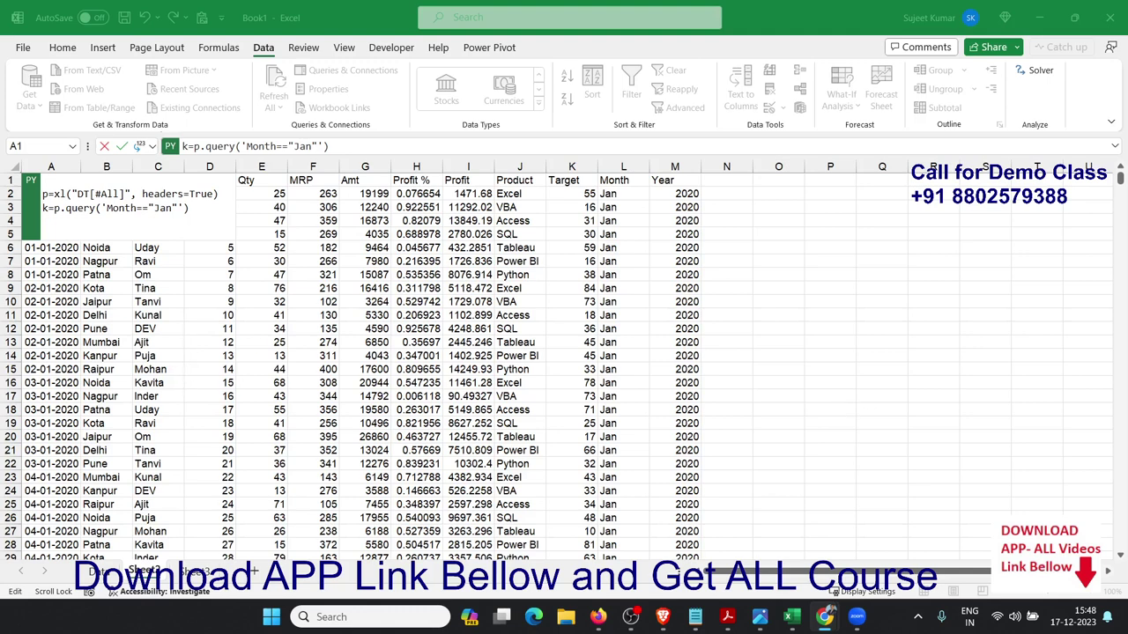
left_click(261, 147)
key("ctrl+Return")
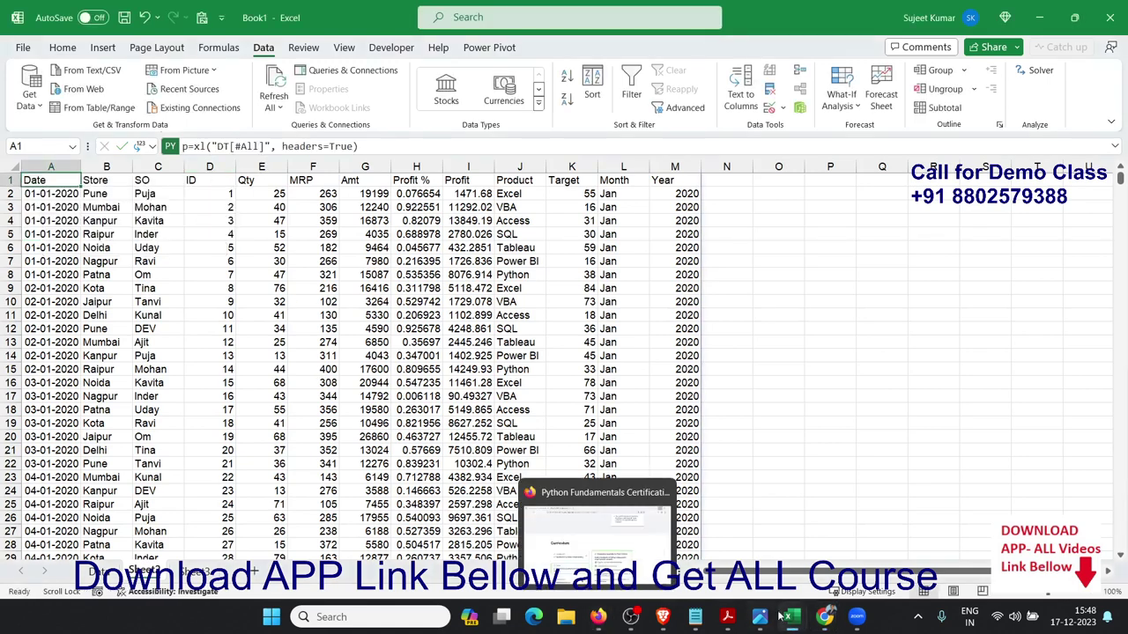
Step: Switch to Firefox's Anaconda Python Fundamentals certification page and highlight the $149 exam fee
mouse_move(812, 618)
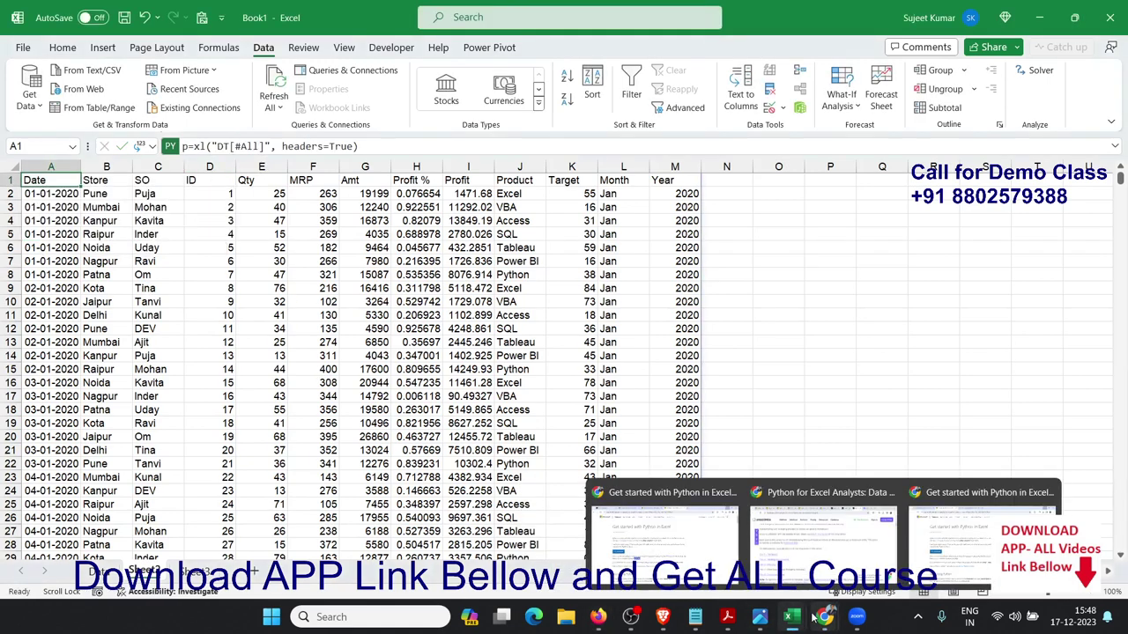
left_click(607, 614)
scroll(613, 485, "up", 5)
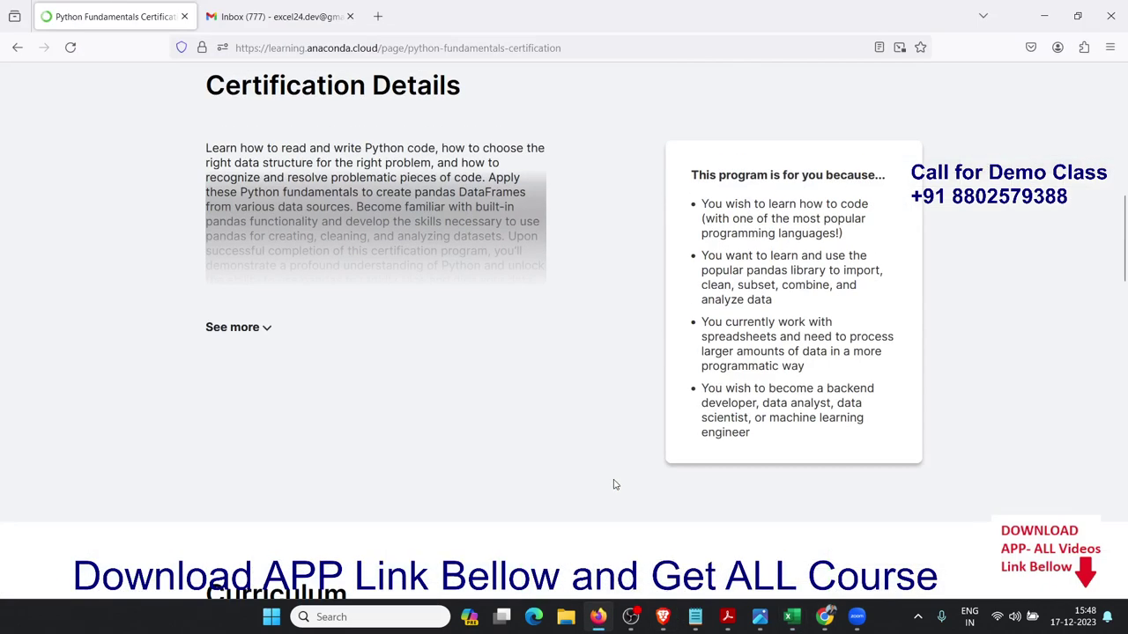
scroll(614, 484, "up", 5)
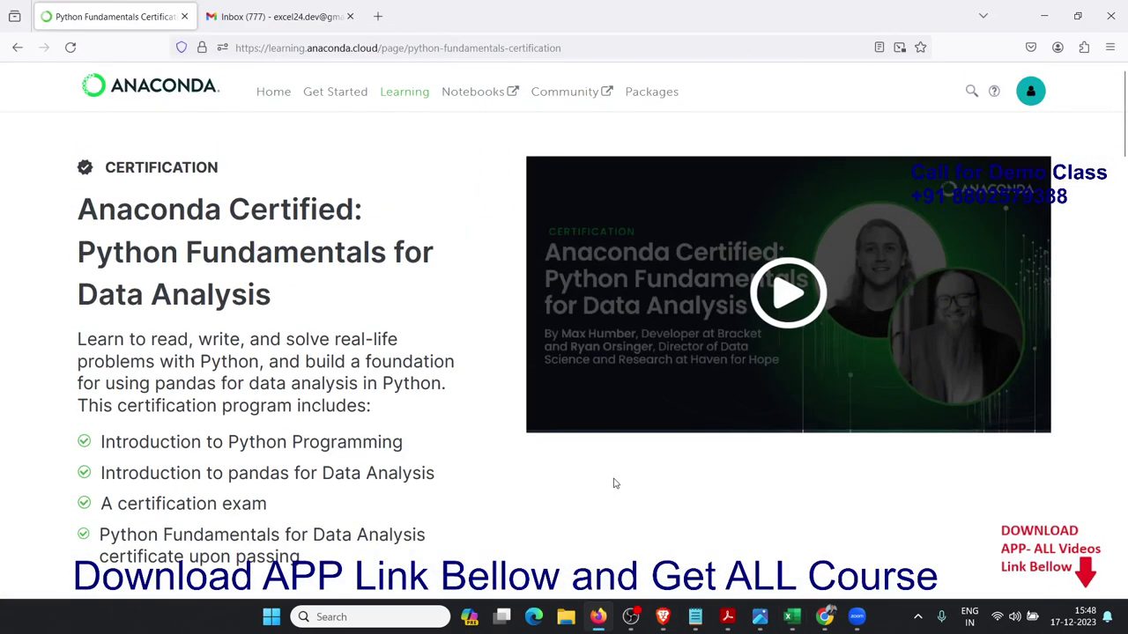
scroll(615, 485, "down", 2)
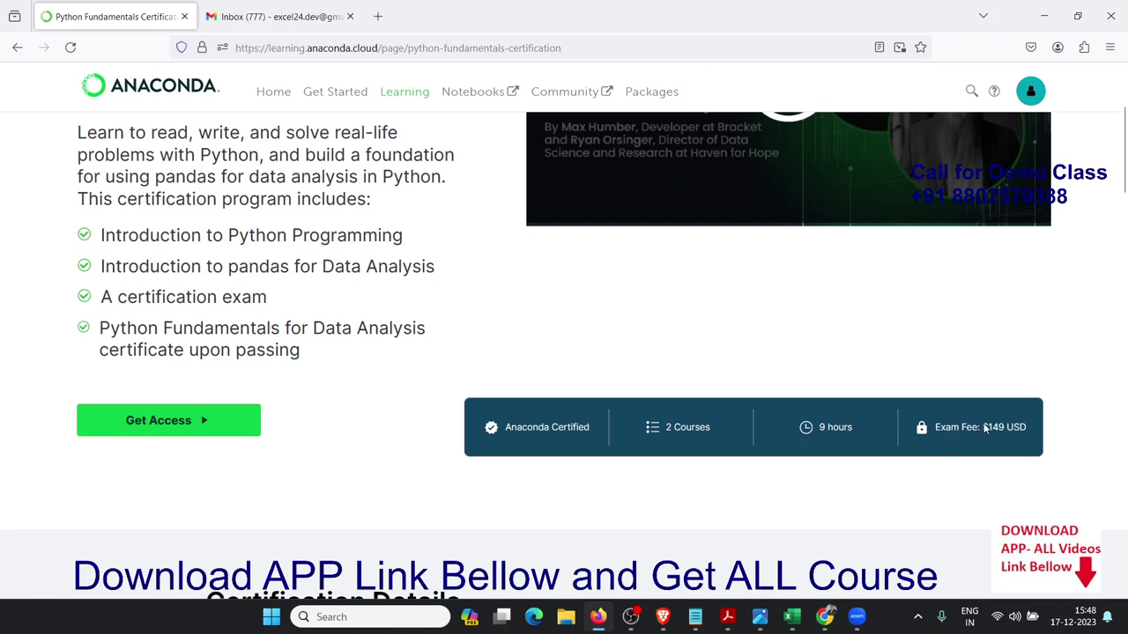
left_click_drag(981, 427, 1014, 429)
Step: Scroll down the certification page to the Curriculum section
mouse_move(760, 617)
scroll(453, 516, "down", 3)
scroll(453, 516, "down", 3)
scroll(453, 516, "down", 5)
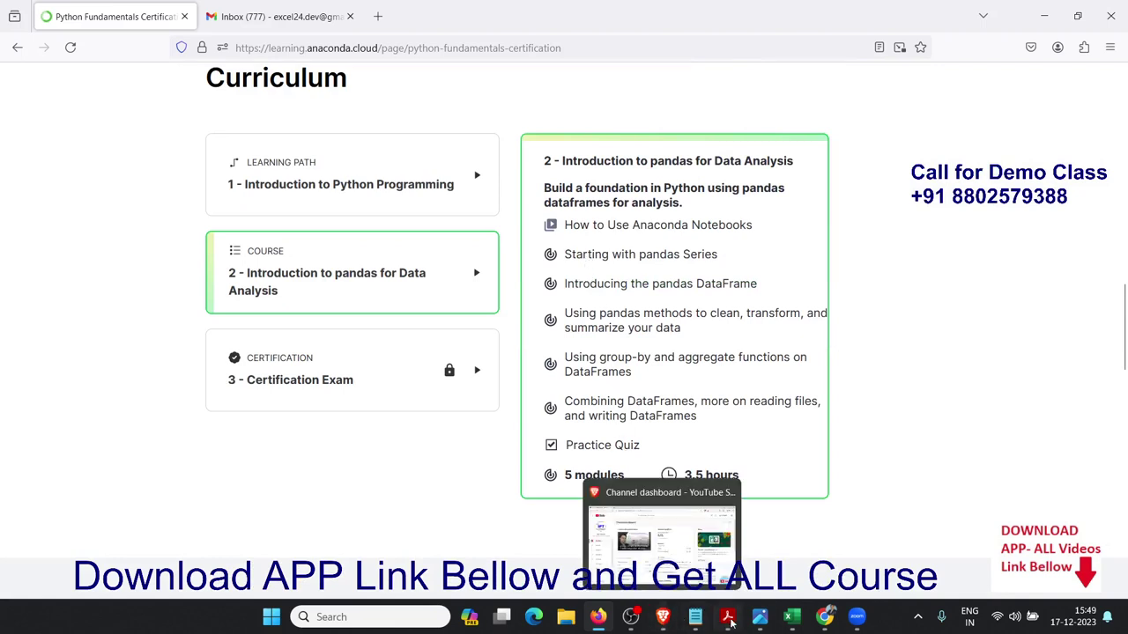
Step: Bring up Excel-Python.jpg, the Python in Excel 2023 Masterclass flyer, in Photos
mouse_move(791, 624)
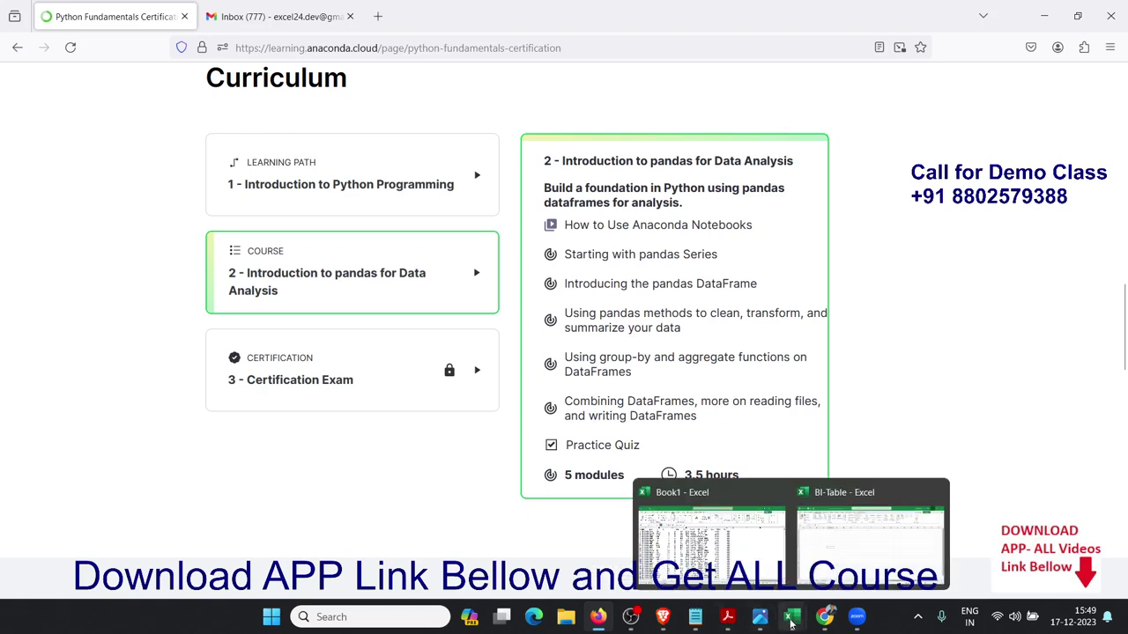
left_click(759, 616)
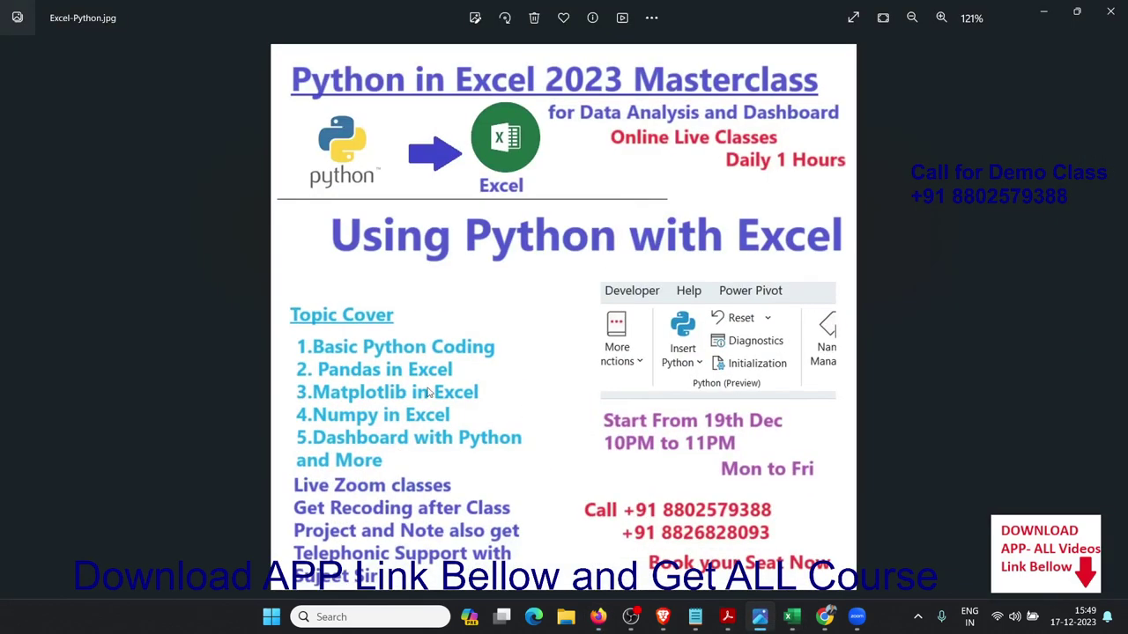